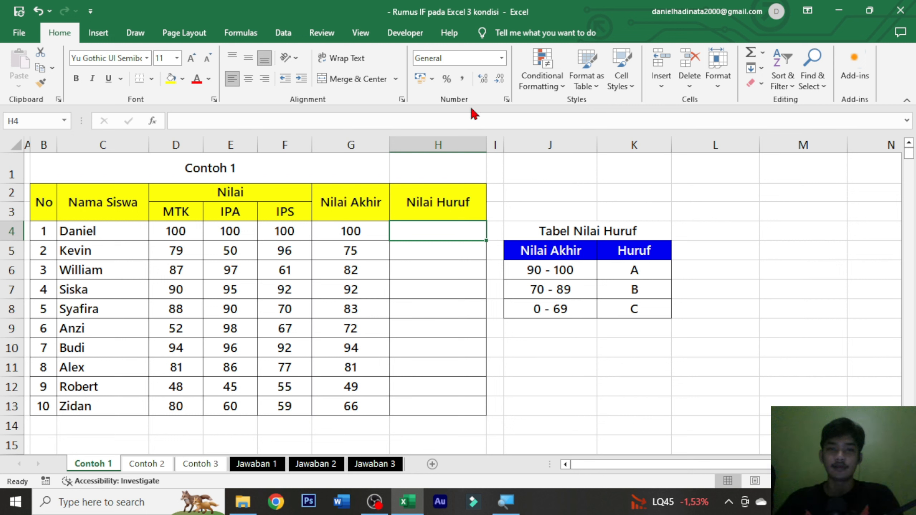
# Step: Examine the Contoh 1 table: the No, Nama Siswa, MTK, IPA, IPS and Nilai Akhir columns and the empty Nilai Huruf column
pyautogui.click(277, 174)
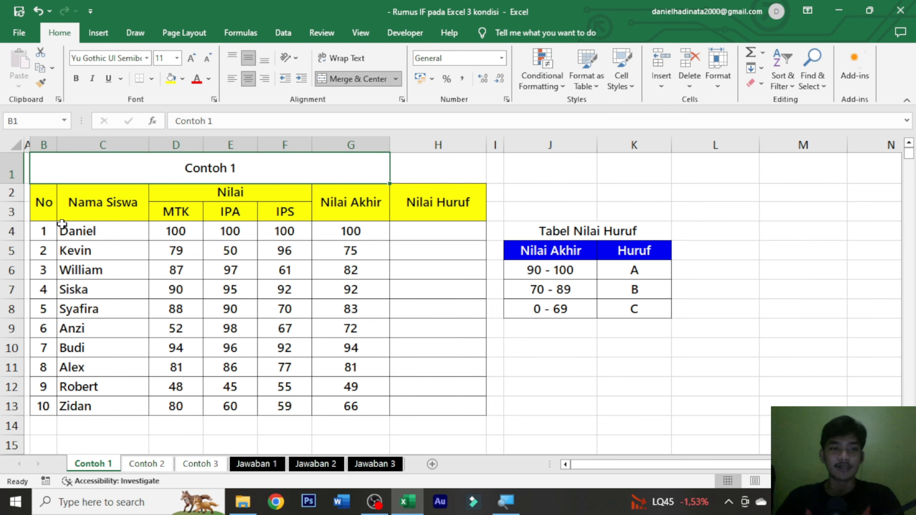
pyautogui.moveTo(39, 208); pyautogui.dragTo(103, 209)
pyautogui.moveTo(421, 396); pyautogui.dragTo(419, 401)
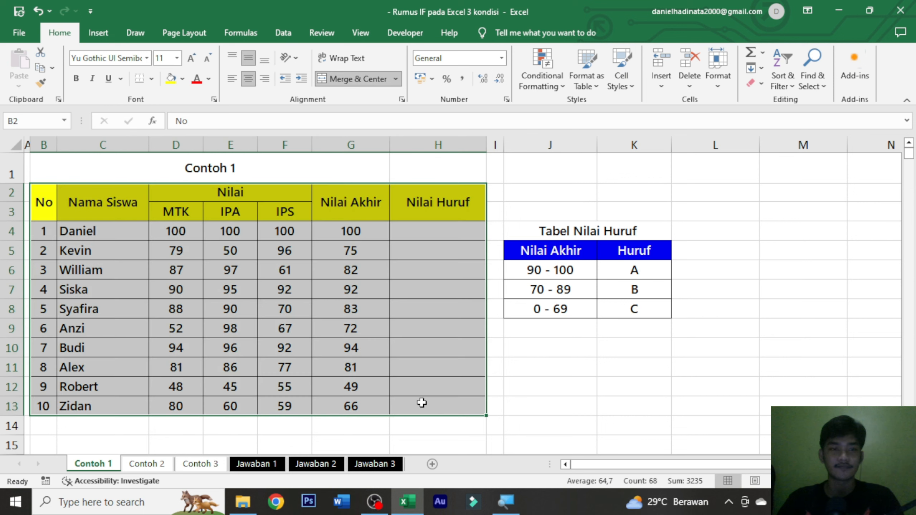
pyautogui.click(419, 401)
pyautogui.moveTo(54, 216); pyautogui.dragTo(53, 394)
pyautogui.moveTo(106, 200); pyautogui.dragTo(119, 395)
pyautogui.click(442, 248)
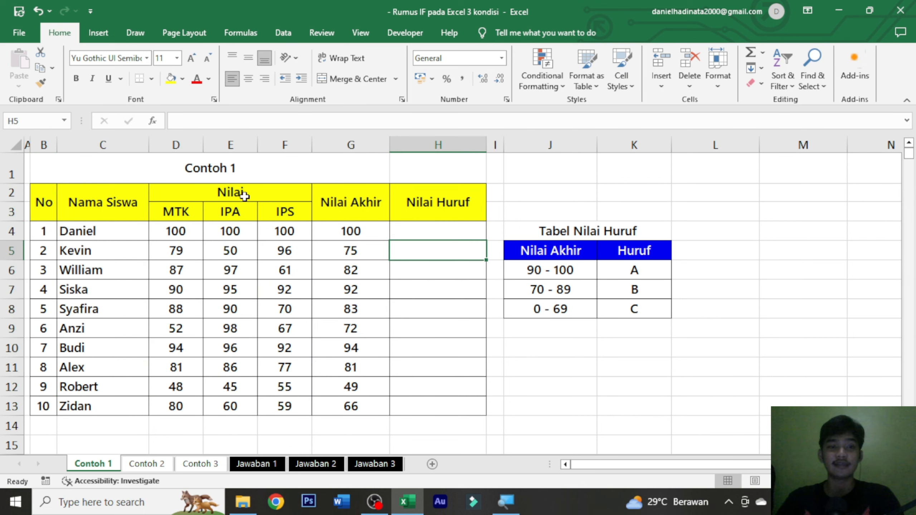
pyautogui.moveTo(180, 219); pyautogui.dragTo(288, 410)
pyautogui.moveTo(367, 230); pyautogui.dragTo(350, 407)
pyautogui.click(443, 238)
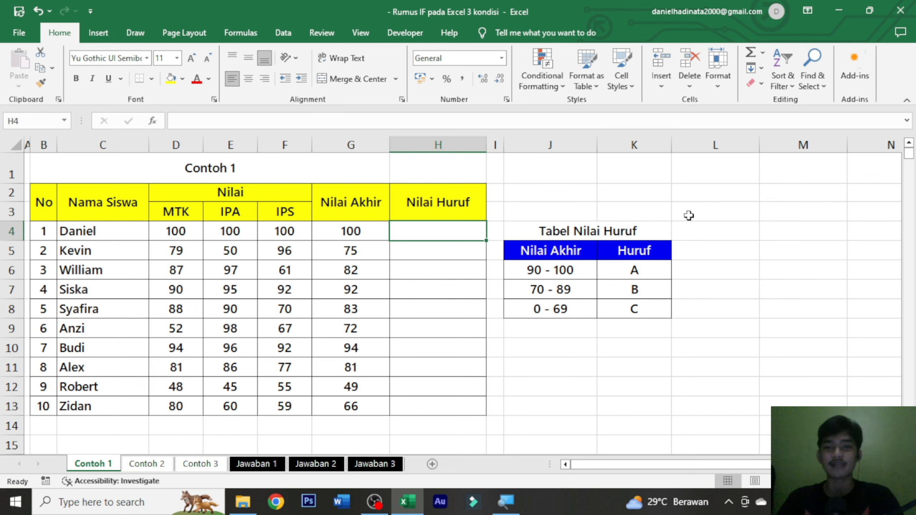
# Step: Review the score ranges and their matching letters in the Tabel Nilai Huruf reference table
pyautogui.click(587, 233)
pyautogui.click(563, 291)
pyautogui.click(579, 306)
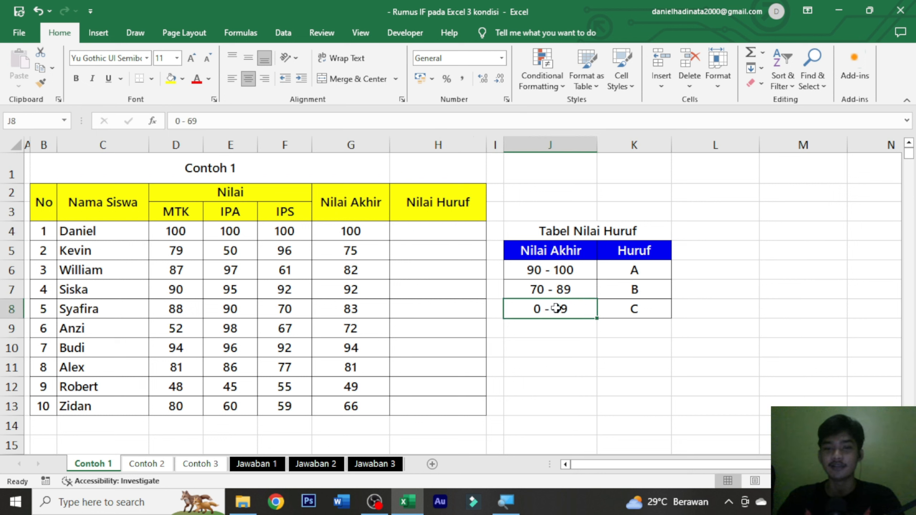
pyautogui.click(637, 309)
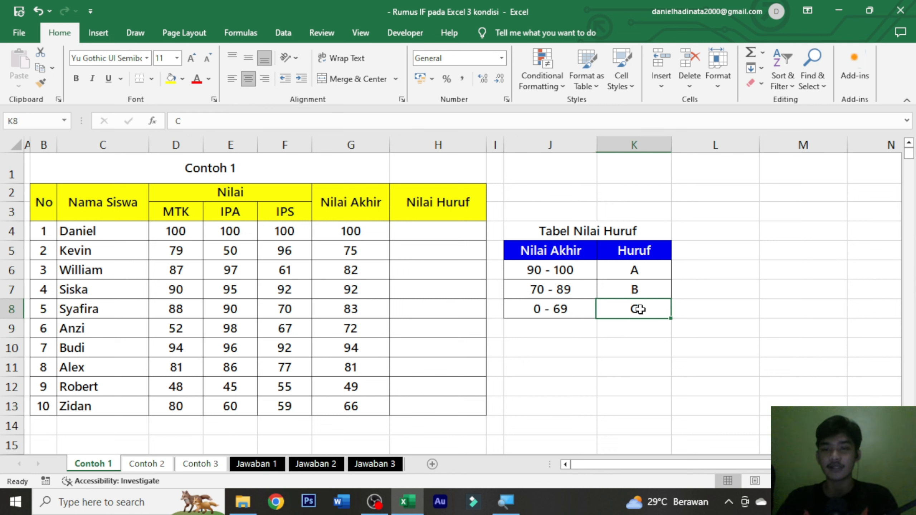
pyautogui.click(568, 291)
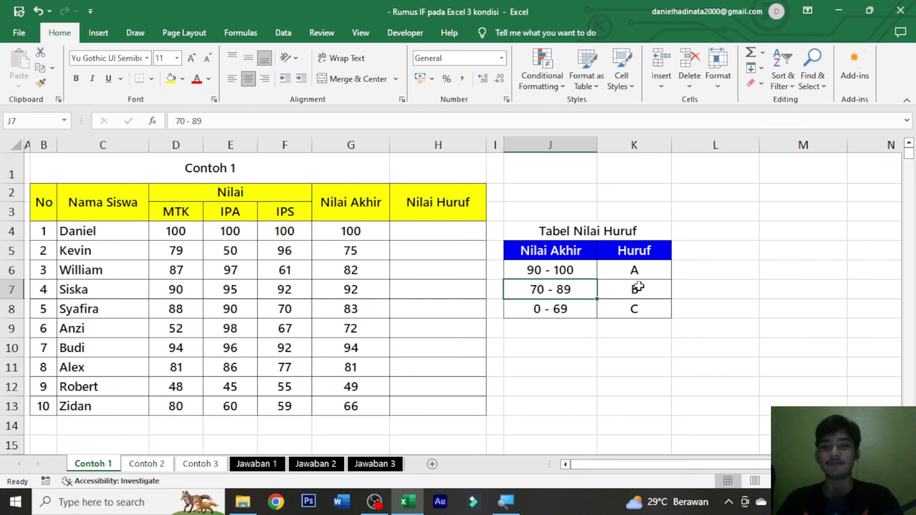
pyautogui.click(636, 288)
pyautogui.click(570, 270)
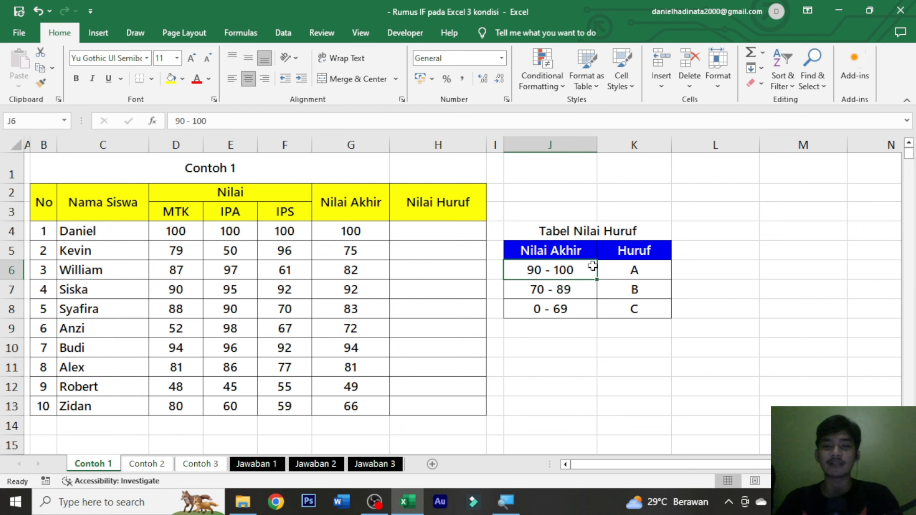
pyautogui.click(634, 270)
# Step: Begin an IF formula in H4 that returns "C" when G4<70, with semicolons separating the arguments
pyautogui.click(462, 226)
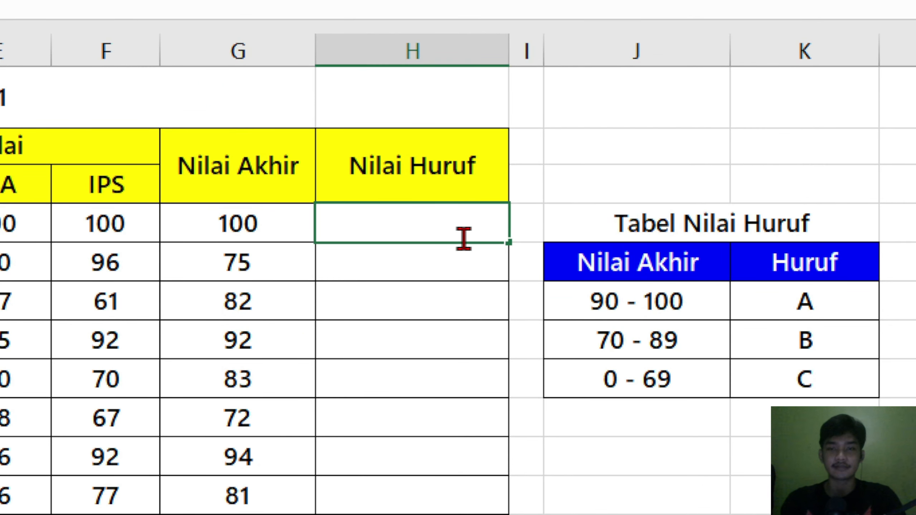
pyautogui.write('=if')
pyautogui.press('Tab')
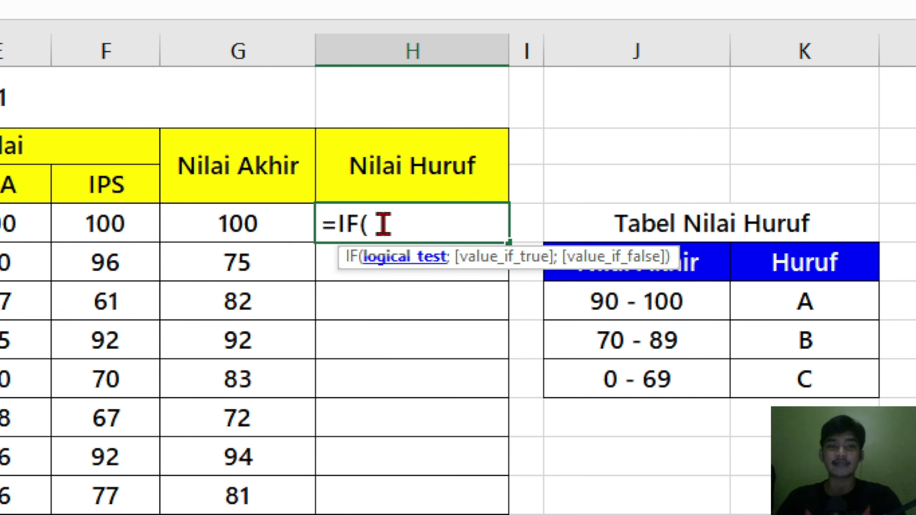
pyautogui.click(256, 216)
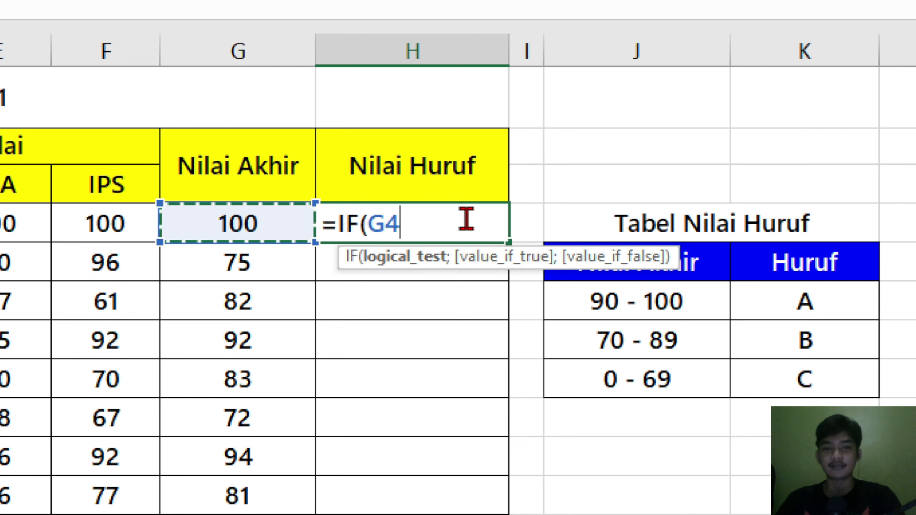
pyautogui.write('<7')
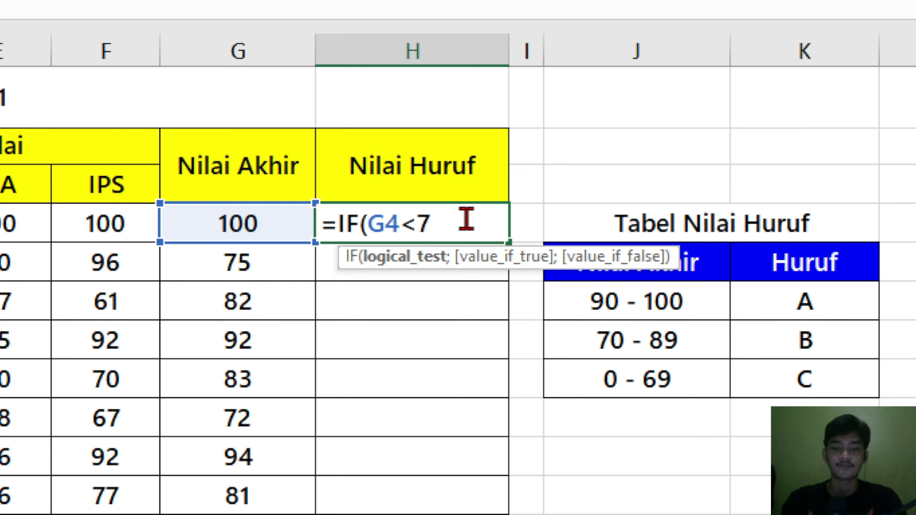
pyautogui.write('0;')
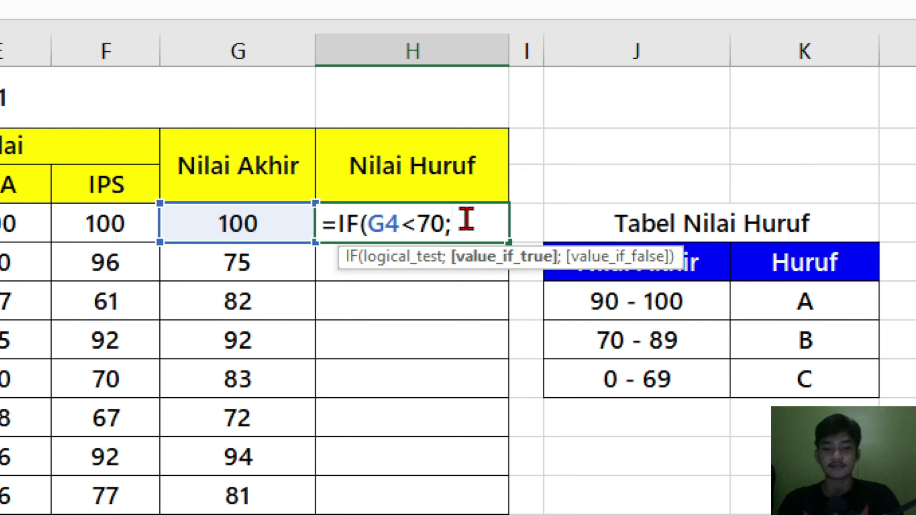
pyautogui.write('"C')
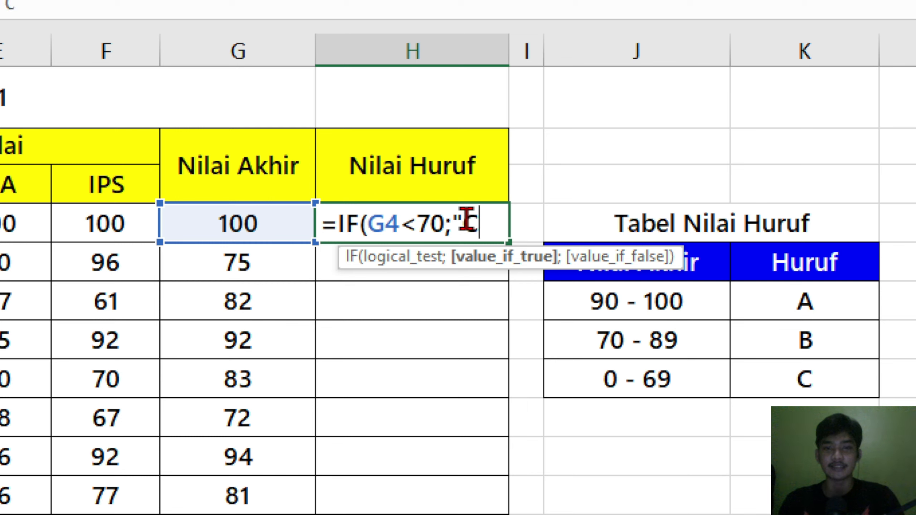
pyautogui.write('";')
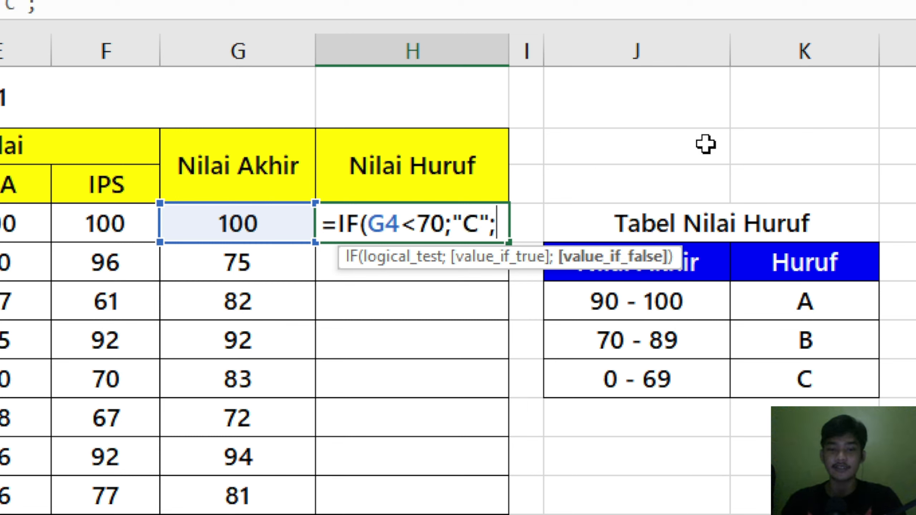
pyautogui.write('IF(')
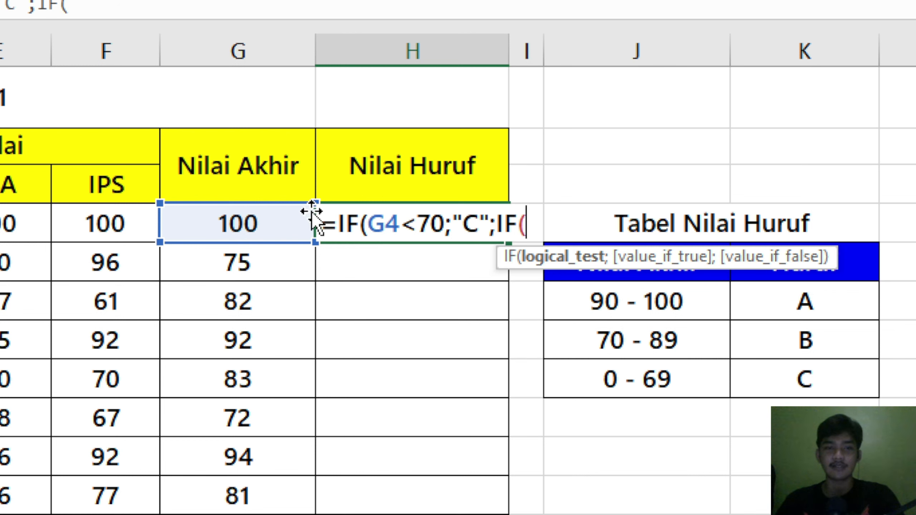
# Step: Nest a second IF as the false value of the H4 formula, returning "B" when G4<90
pyautogui.click(283, 221)
pyautogui.write('<')
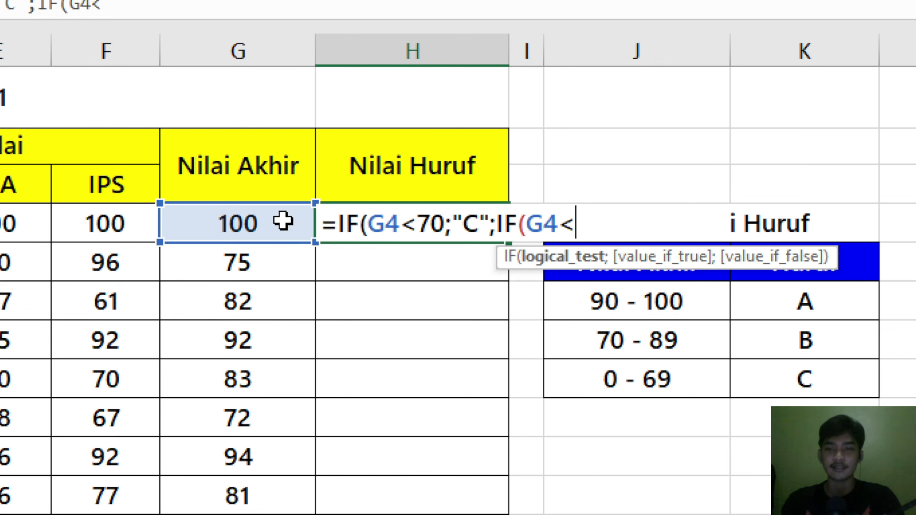
pyautogui.write('9')
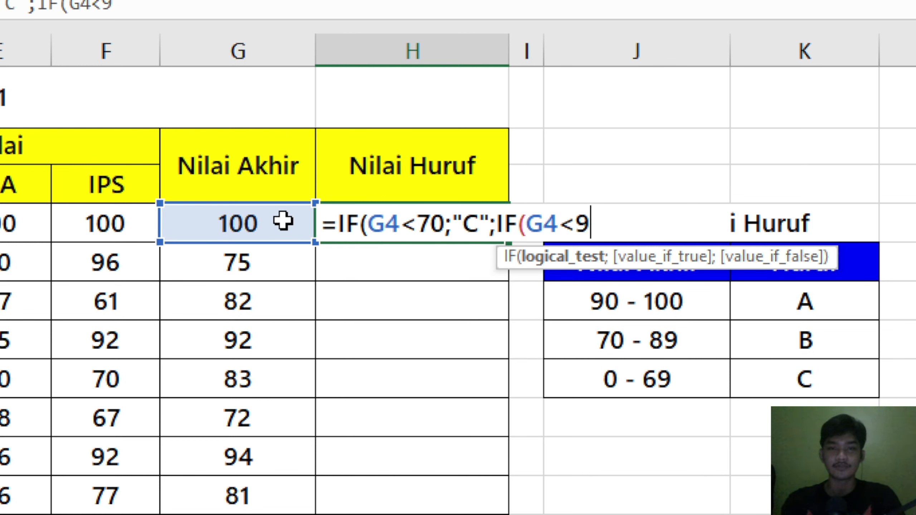
pyautogui.write('0;"')
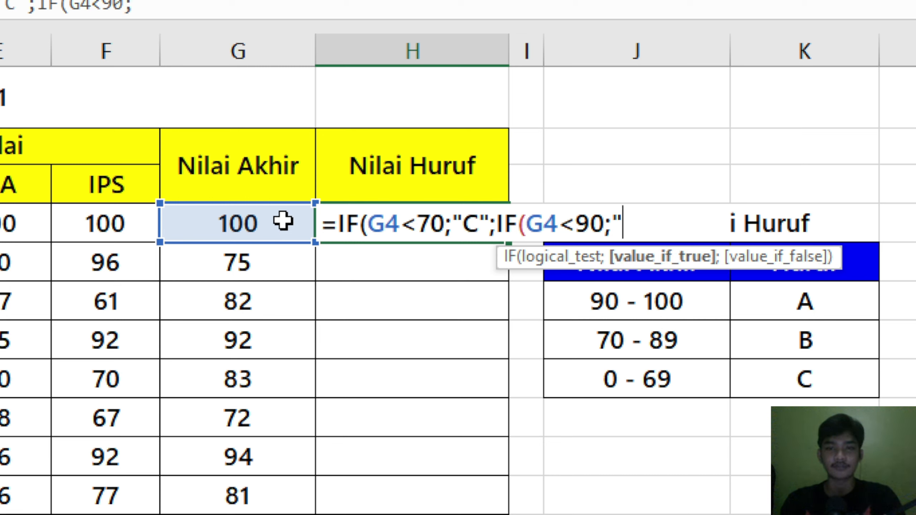
pyautogui.write('B"')
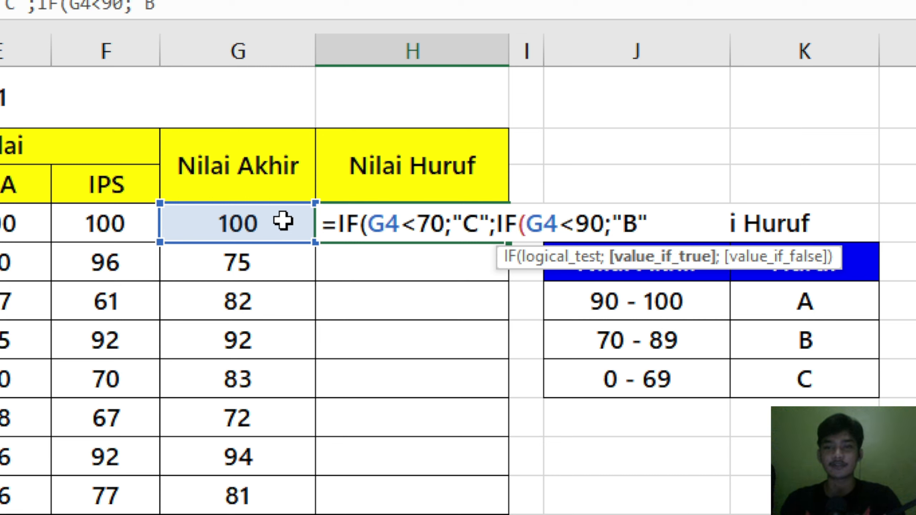
pyautogui.write(';')
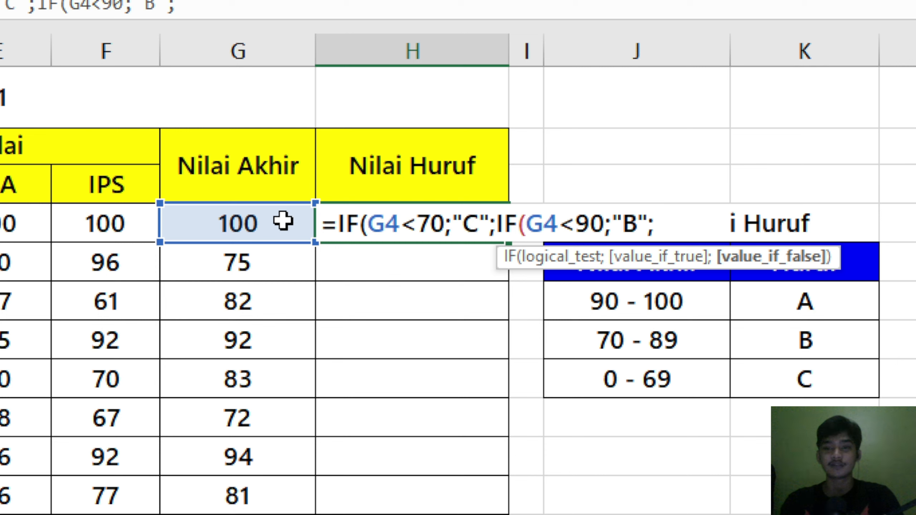
pyautogui.write('"A"')
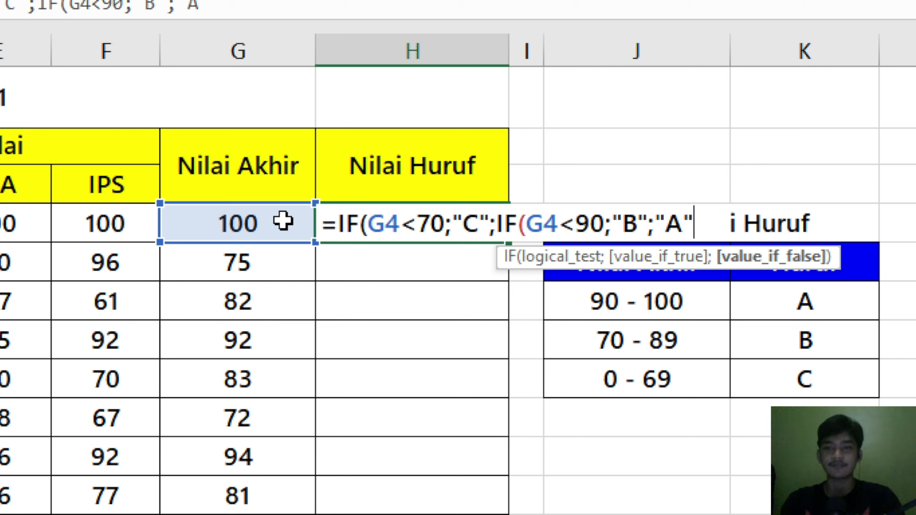
pyautogui.write('))')
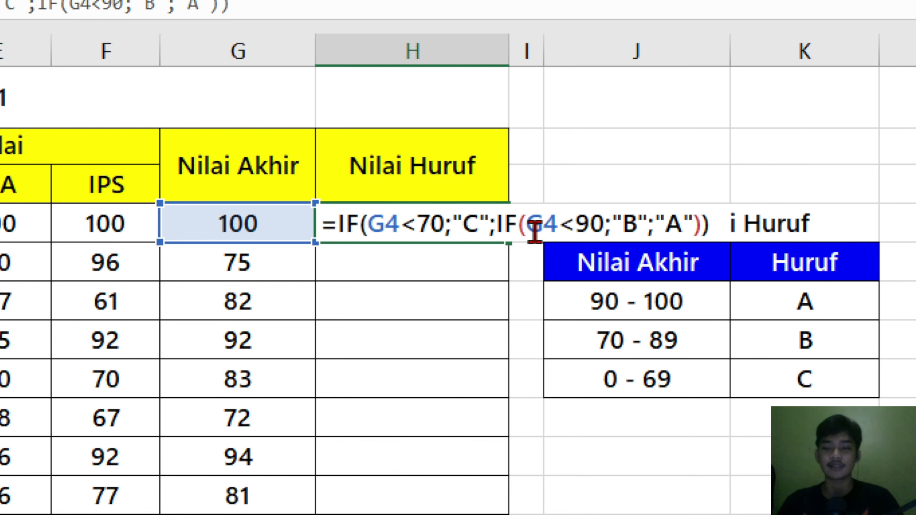
# Step: Complete the H4 formula with "A" as the nested IF's false value, close both functions, and fill it down through H13
pyautogui.hotkey('ctrl', 'Return')
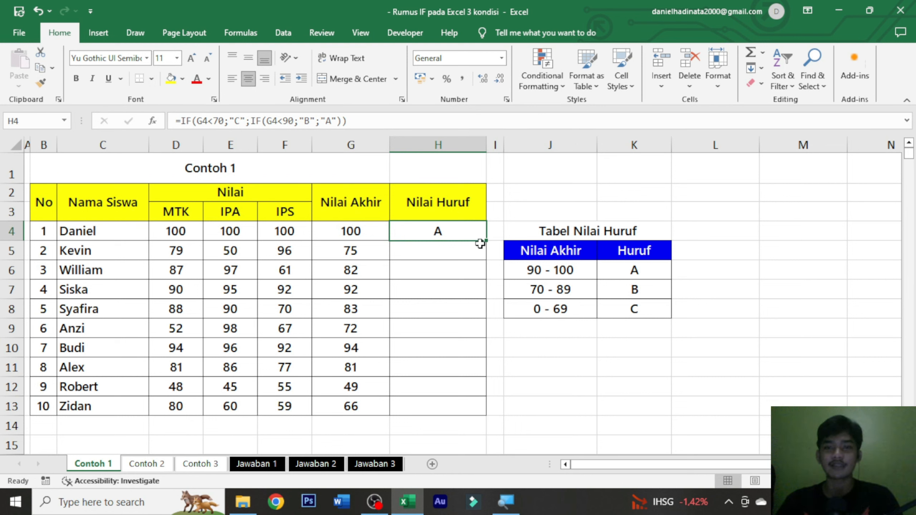
pyautogui.moveTo(486, 241); pyautogui.dragTo(484, 412)
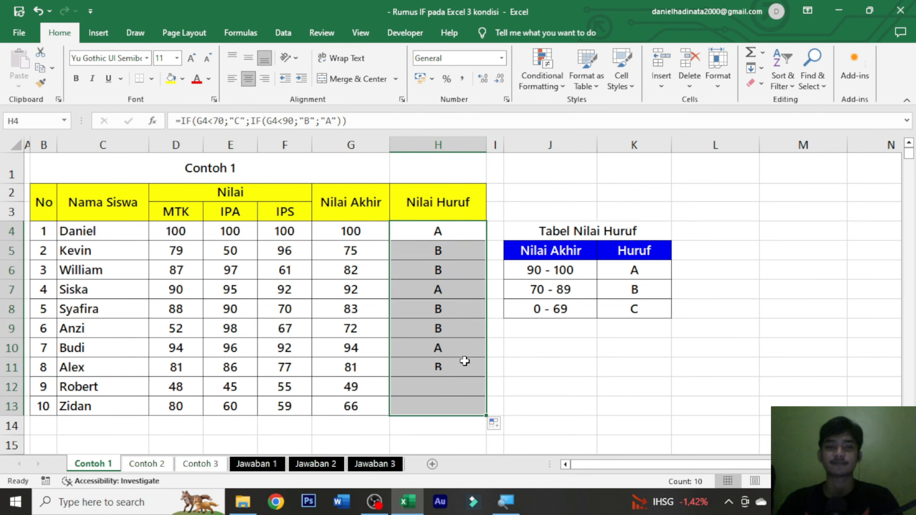
pyautogui.click(465, 361)
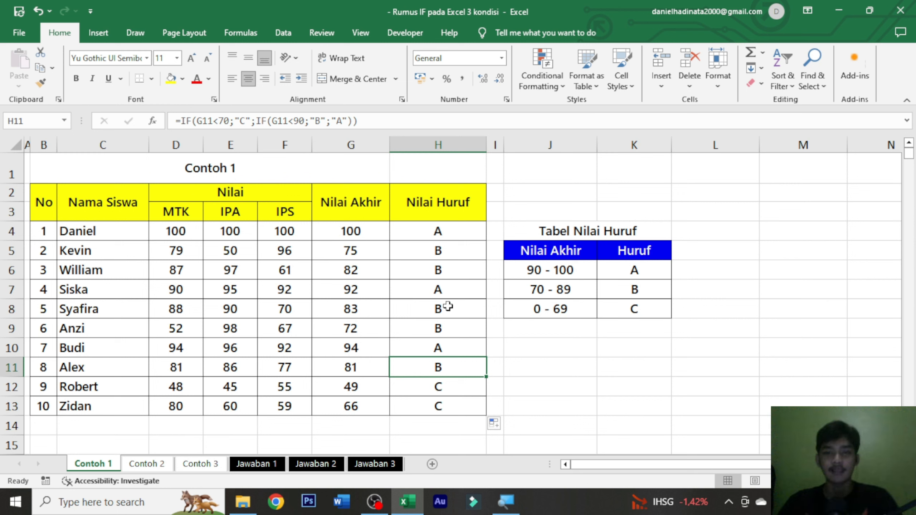
# Step: Check the Nilai Huruf results in several rows against their Nilai Akhir scores and the ranges in Tabel Nilai Huruf
pyautogui.click(365, 233)
pyautogui.click(433, 233)
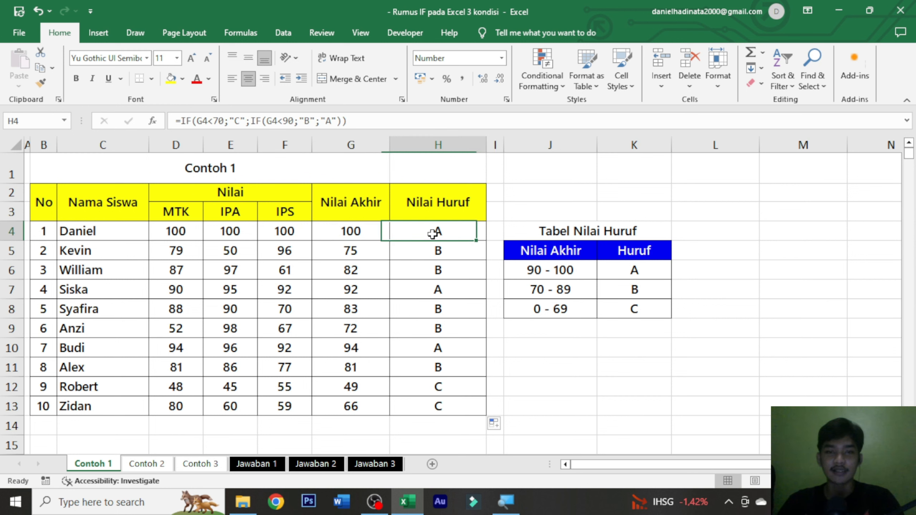
pyautogui.click(367, 257)
pyautogui.click(551, 289)
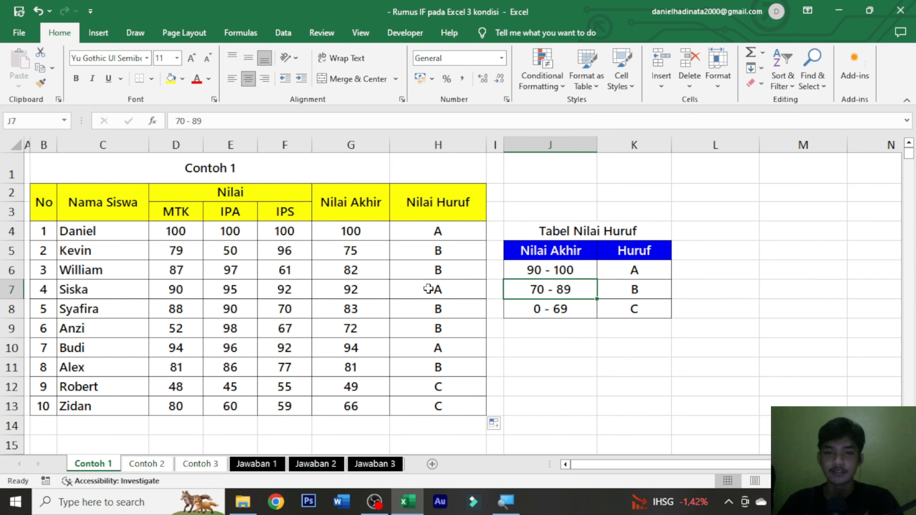
pyautogui.click(380, 271)
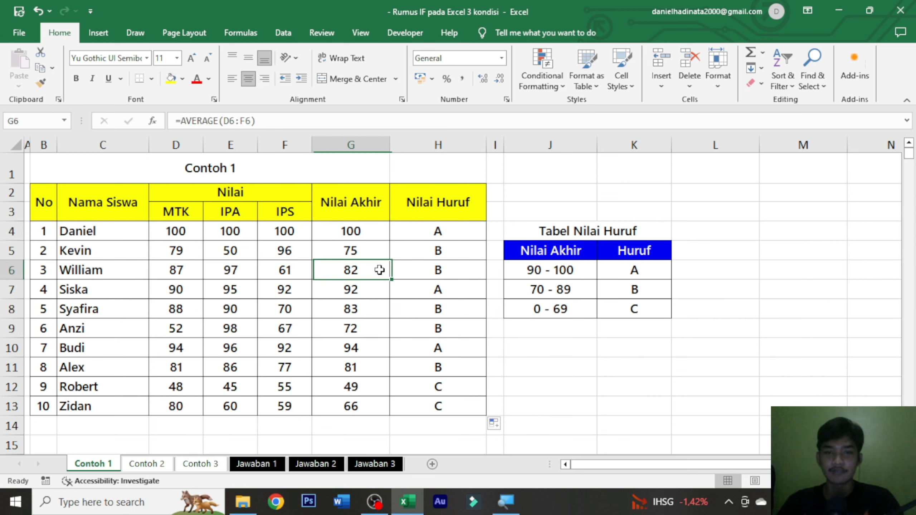
pyautogui.click(378, 394)
pyautogui.click(543, 315)
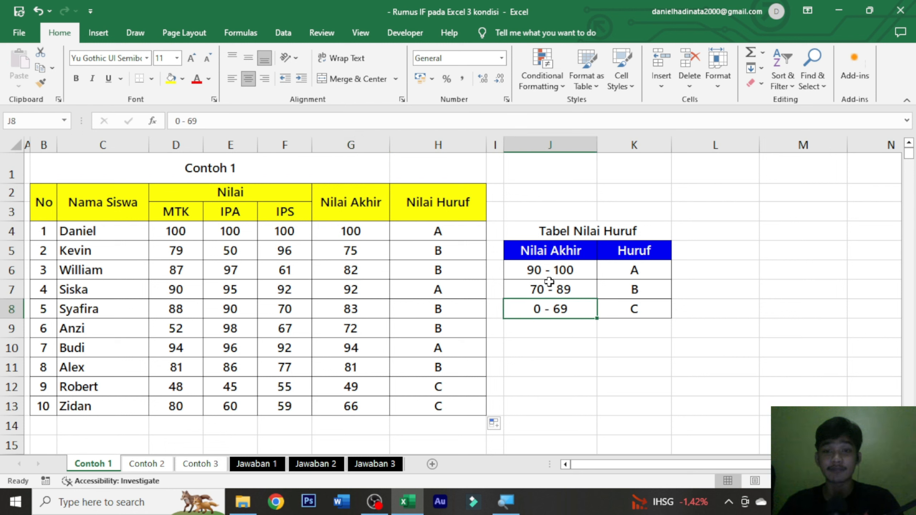
pyautogui.click(374, 398)
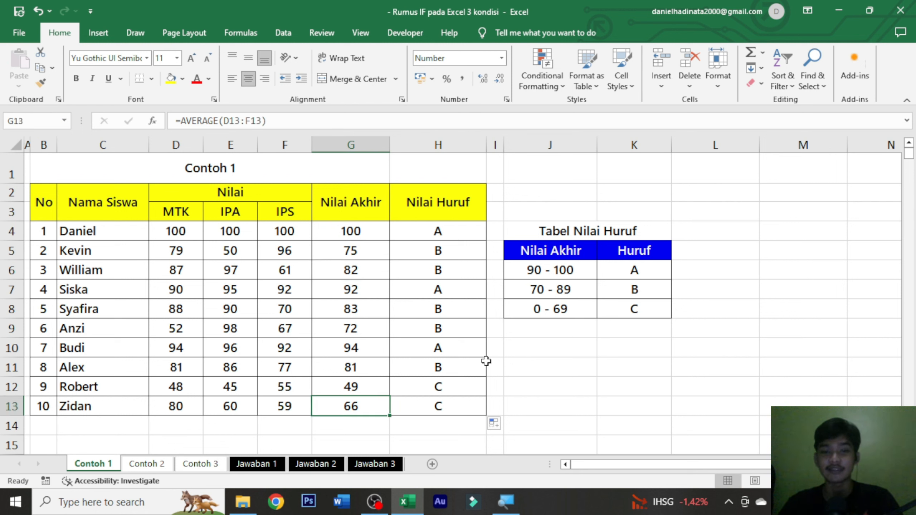
pyautogui.click(431, 406)
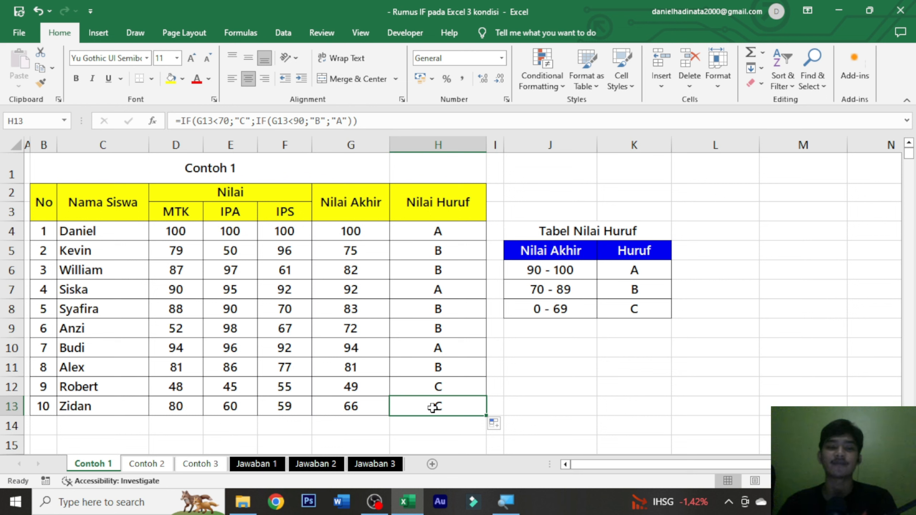
pyautogui.click(453, 232)
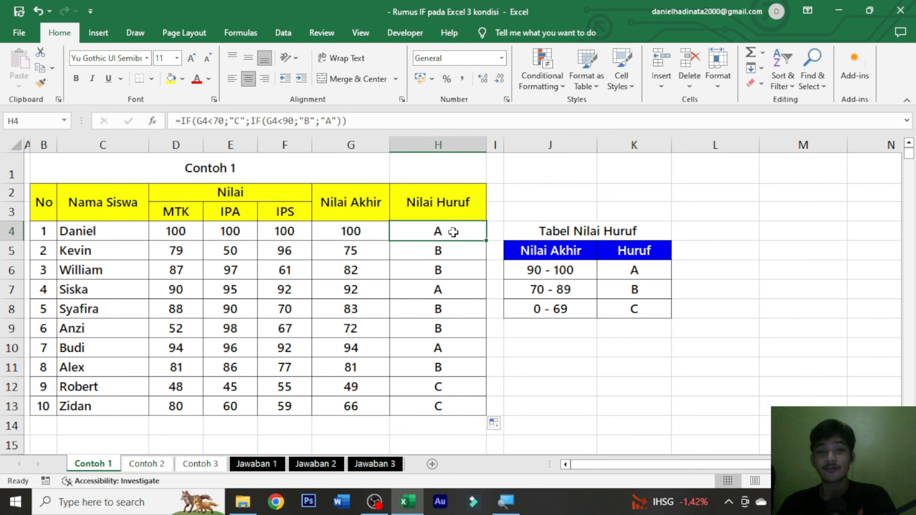
# Step: Open the Contoh 2 sheet and look over its student score table and the Keterangan column
pyautogui.click(152, 465)
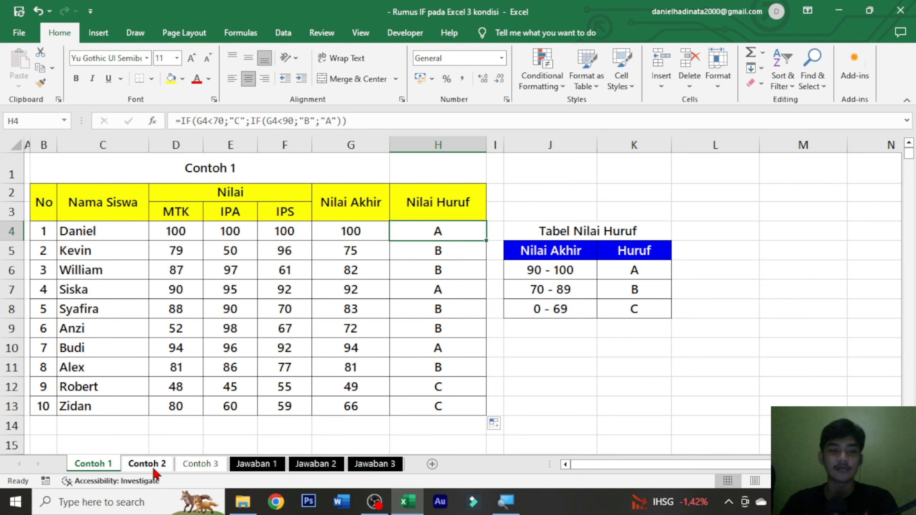
pyautogui.click(372, 230)
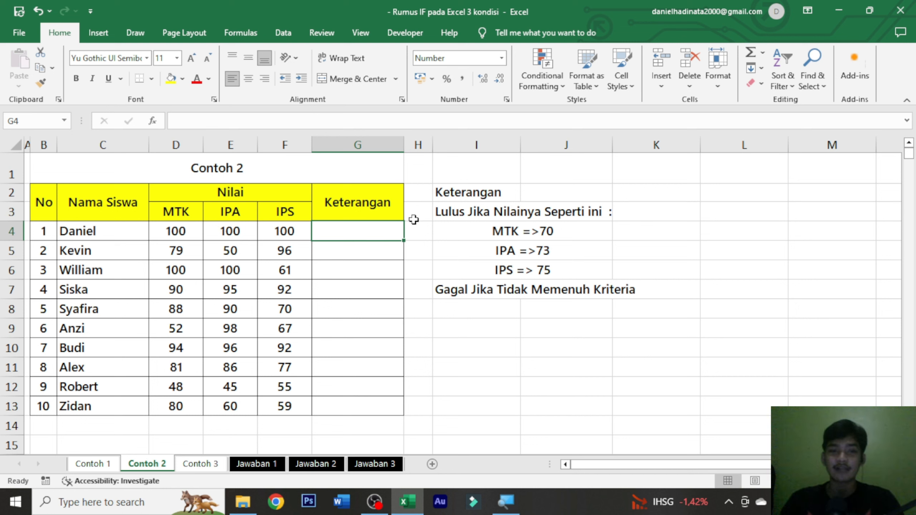
pyautogui.moveTo(43, 197); pyautogui.dragTo(357, 406)
pyautogui.click(368, 227)
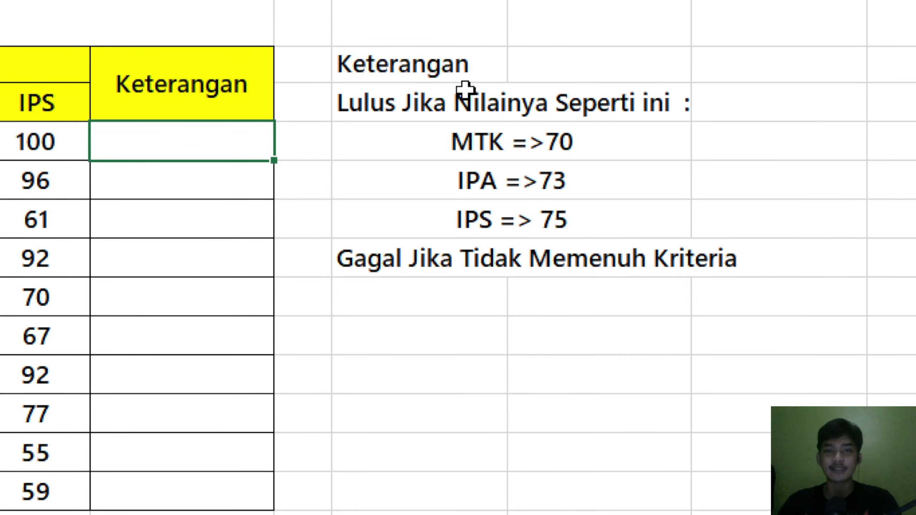
# Step: Examine the Lulus criteria for MTK, IPA and IPS and the Gagal rule in the notes beside the table
pyautogui.click(473, 103)
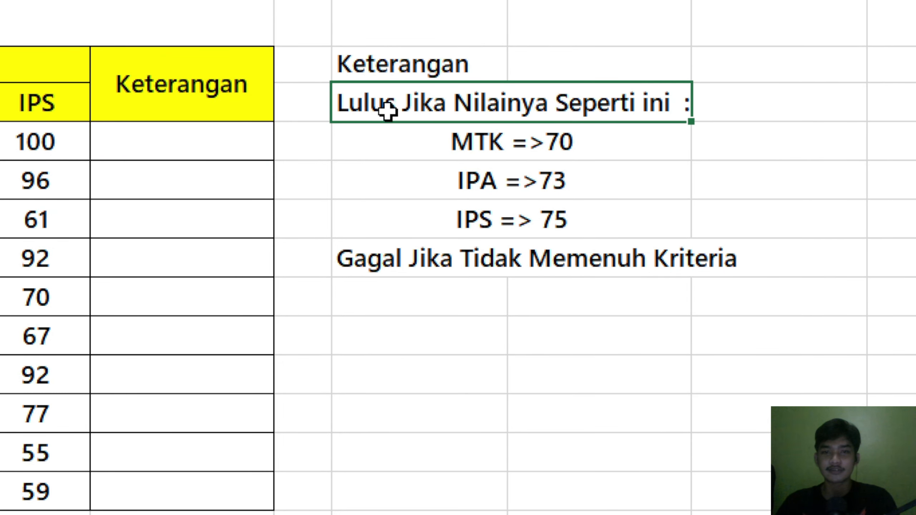
pyautogui.click(539, 139)
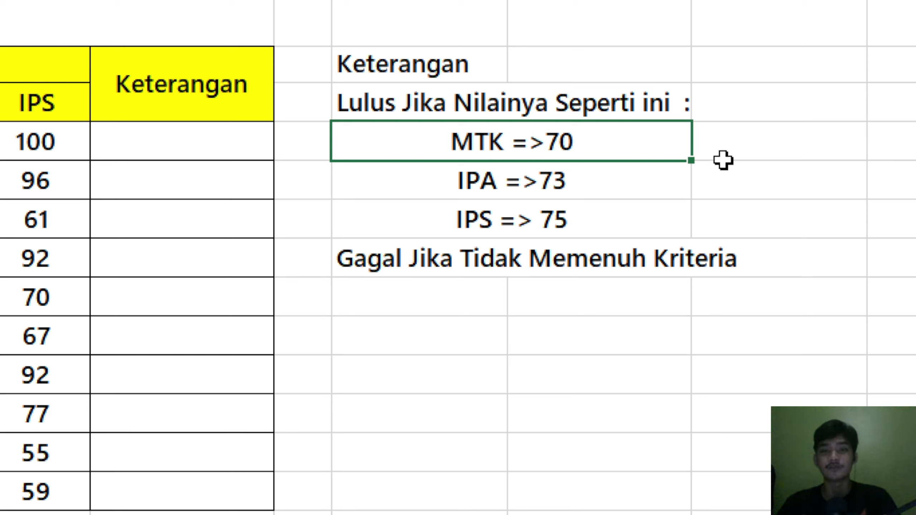
pyautogui.click(607, 197)
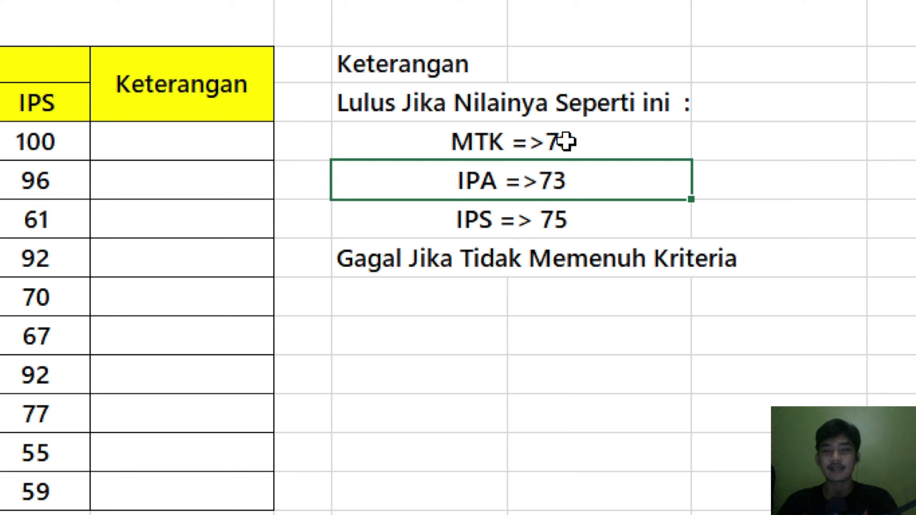
pyautogui.click(546, 218)
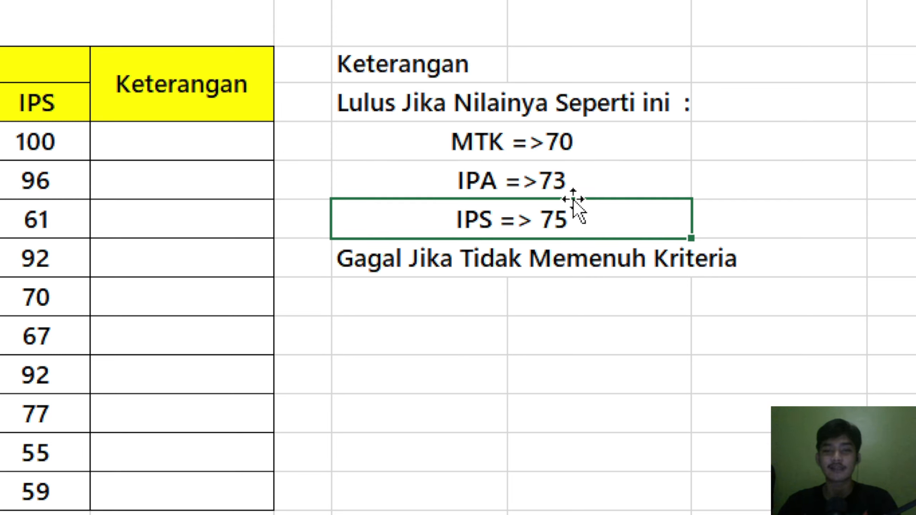
pyautogui.click(606, 264)
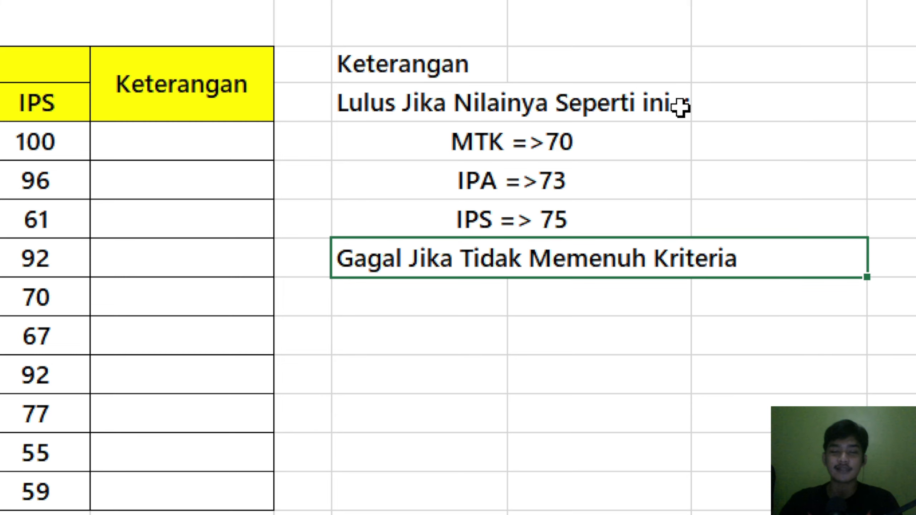
pyautogui.click(587, 166)
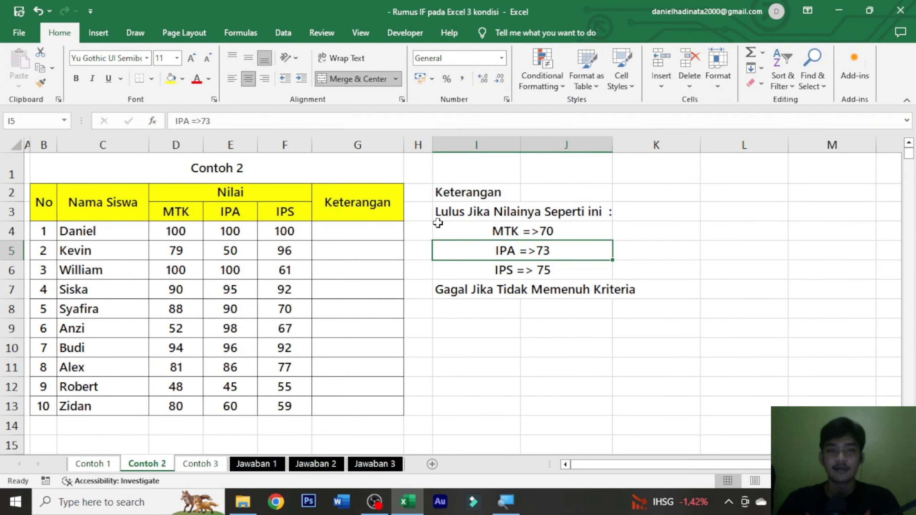
pyautogui.click(477, 226)
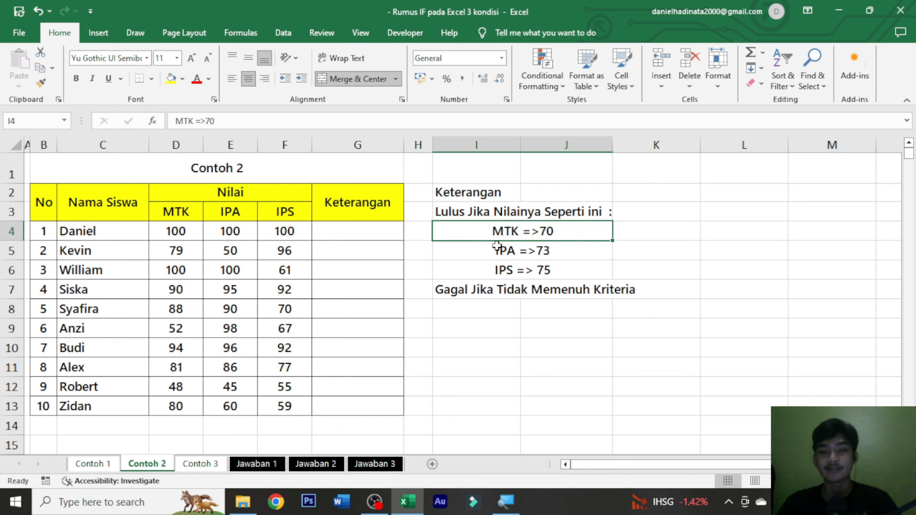
# Step: Begin an IF formula in G4 with a nested AND as its logical test, referencing the MTK score in D4
pyautogui.click(387, 230)
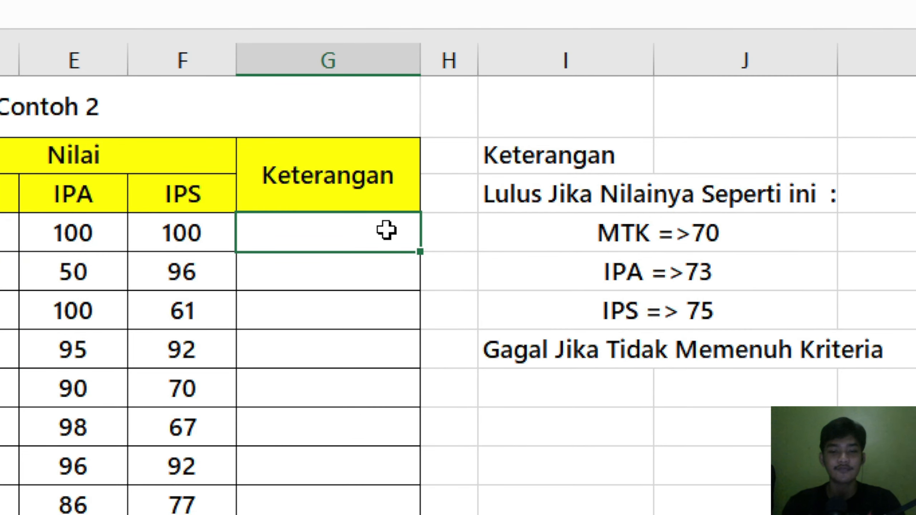
pyautogui.write('=IF(')
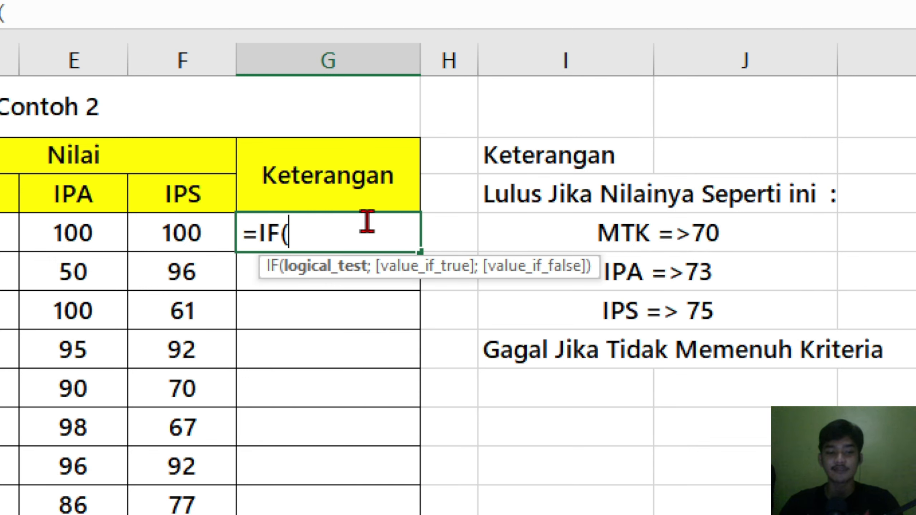
pyautogui.write('AND(')
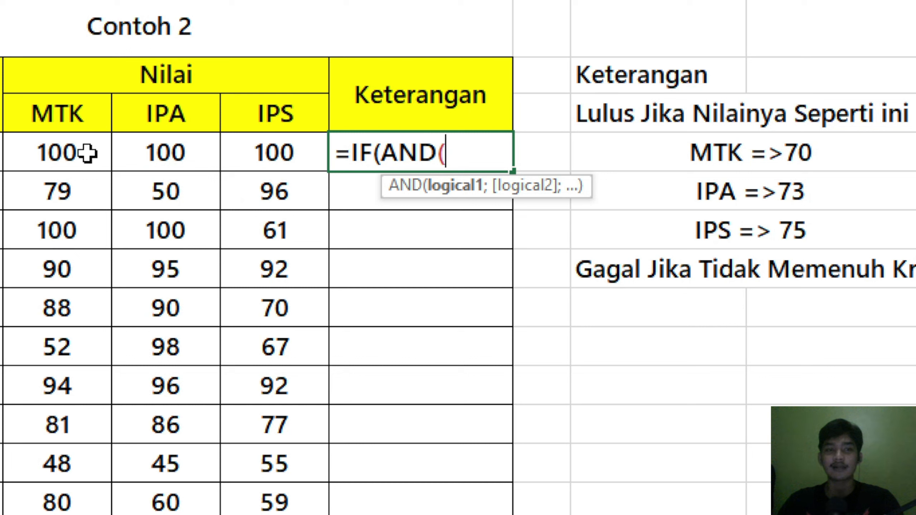
pyautogui.click(87, 154)
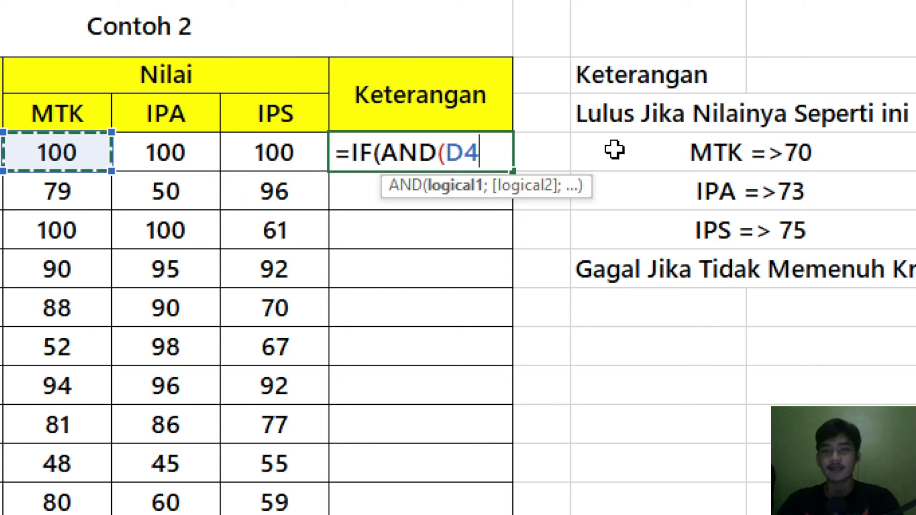
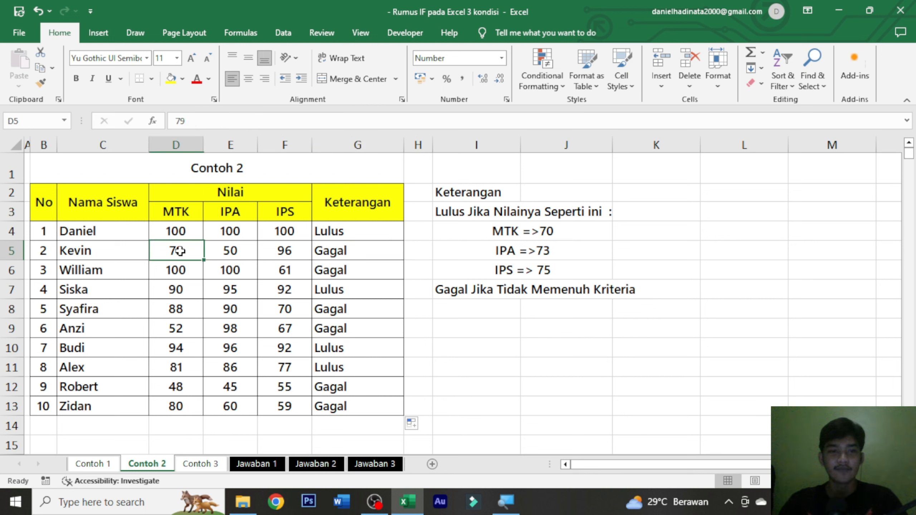
# Step: Check the MTK, IPA and IPS scores in rows 5 and 6 against the Lulus criteria listed beside the table
pyautogui.click(554, 232)
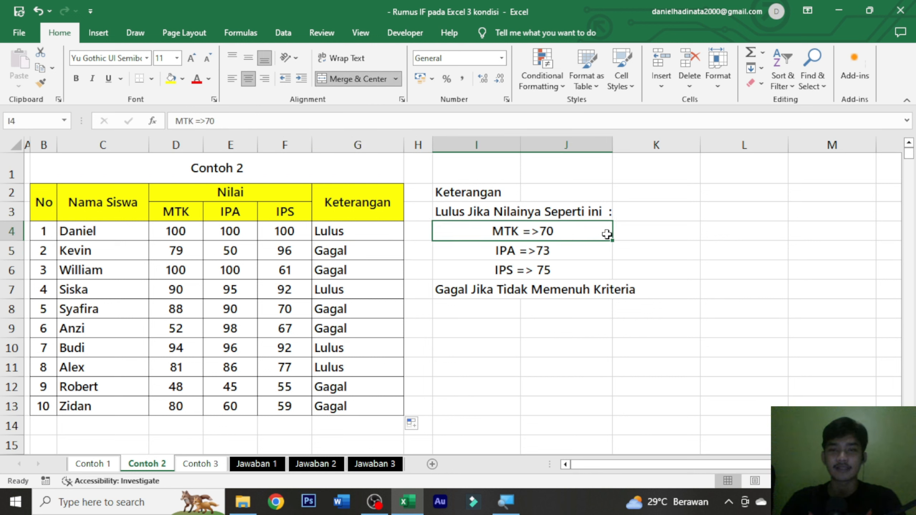
pyautogui.click(240, 250)
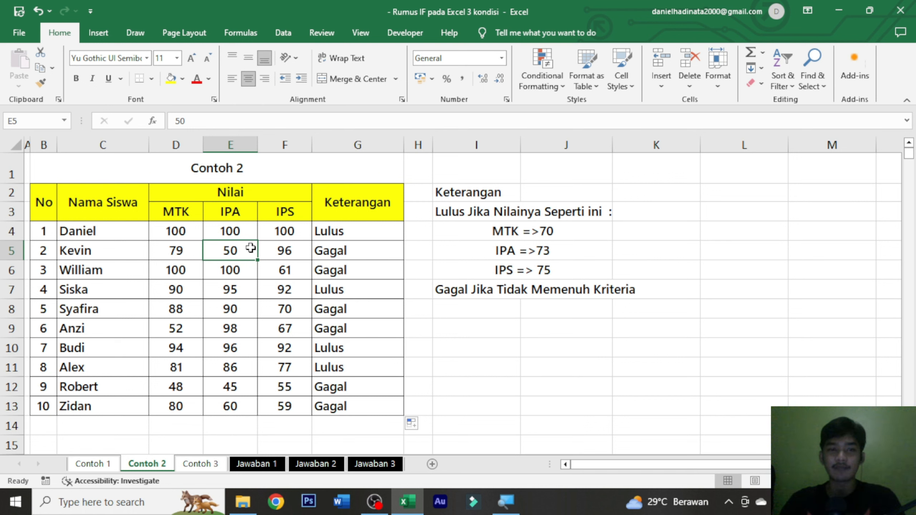
pyautogui.moveTo(162, 244); pyautogui.dragTo(317, 253)
pyautogui.click(283, 269)
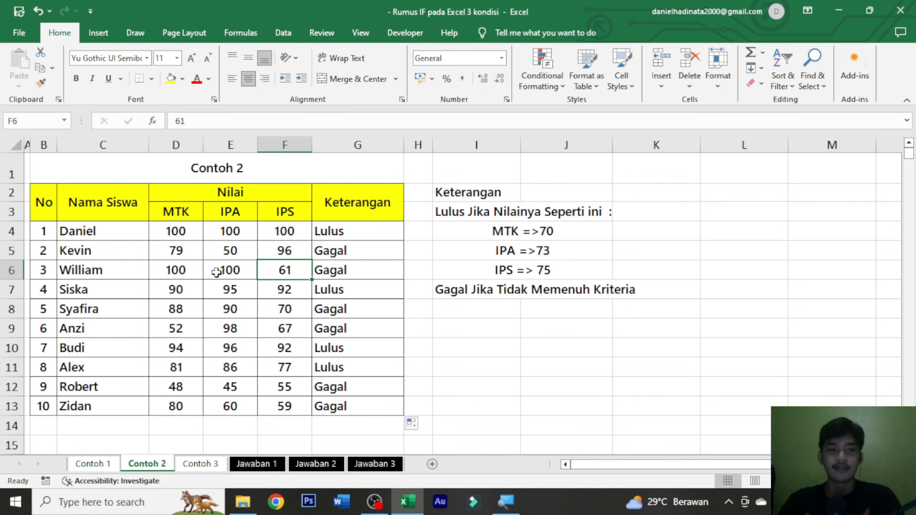
pyautogui.click(219, 271)
pyautogui.click(195, 277)
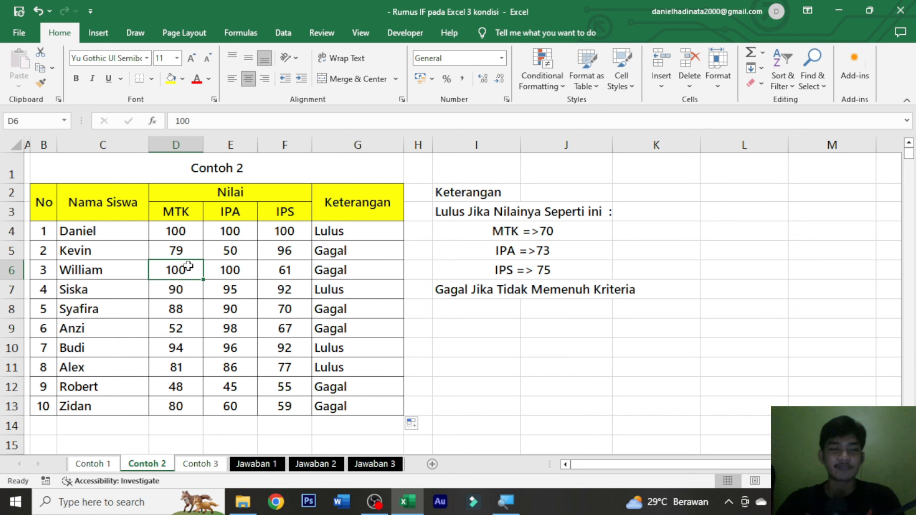
pyautogui.click(227, 270)
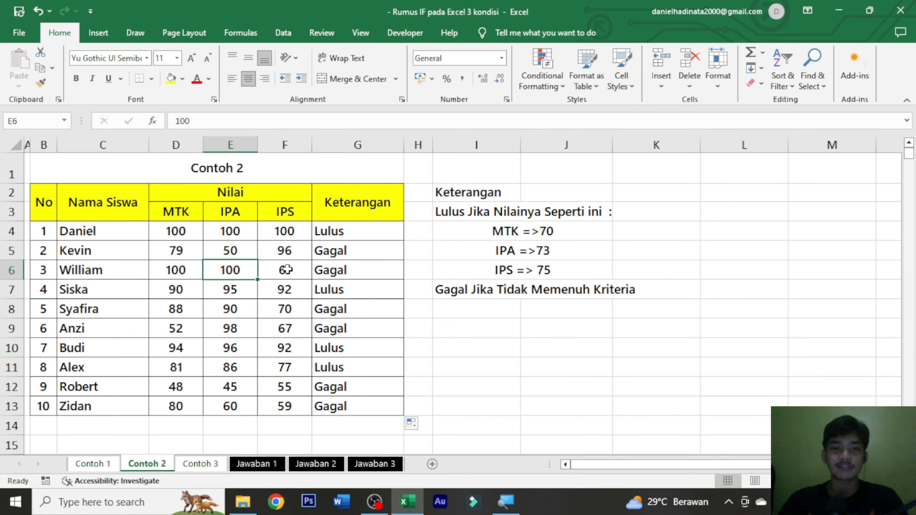
pyautogui.click(295, 269)
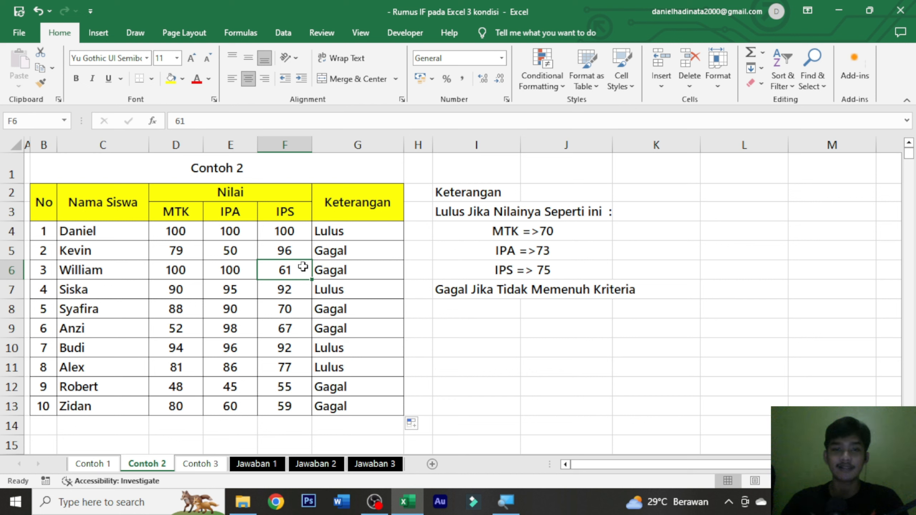
pyautogui.click(541, 273)
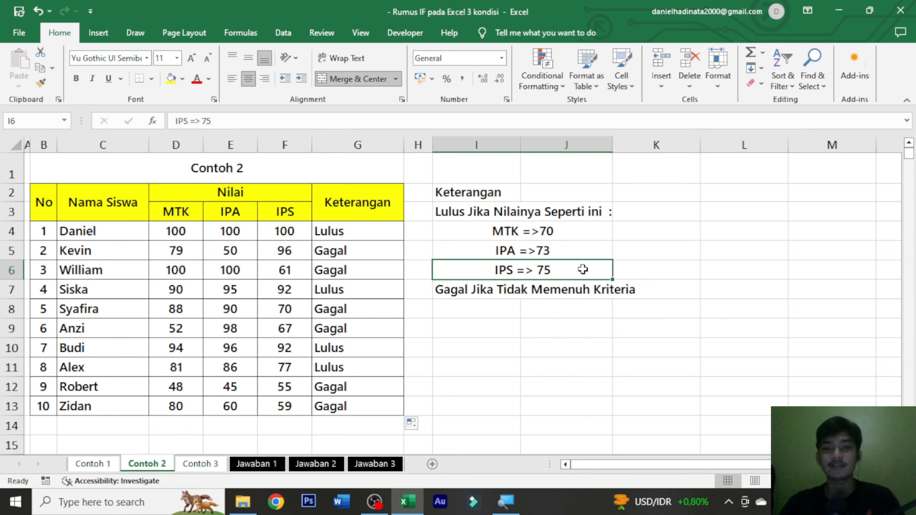
# Step: Test the Keterangan formula by setting the IPS score in F6 to 75, and undo that change
pyautogui.click(297, 271)
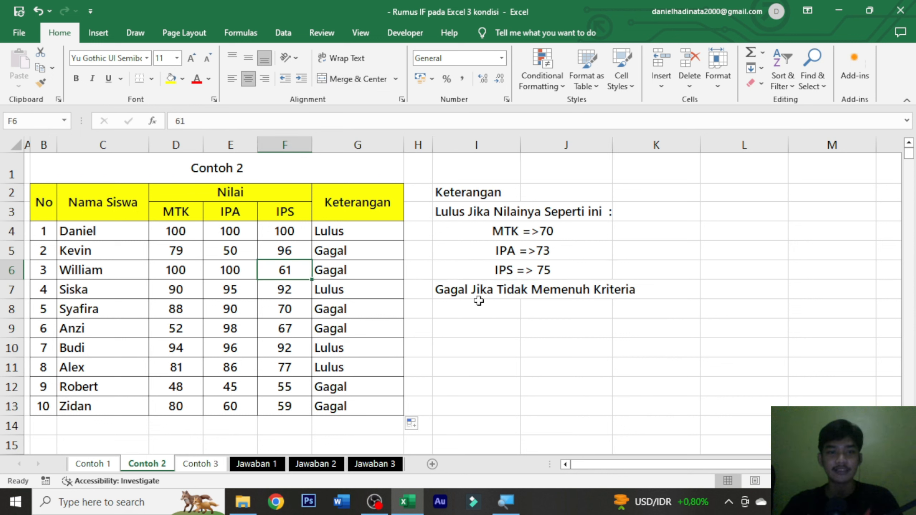
pyautogui.write('75')
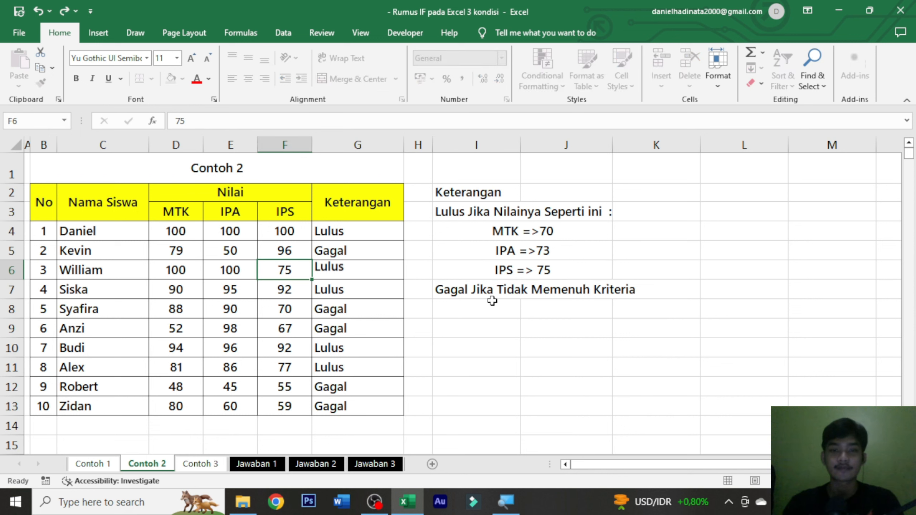
pyautogui.hotkey('ctrl', 'Return')
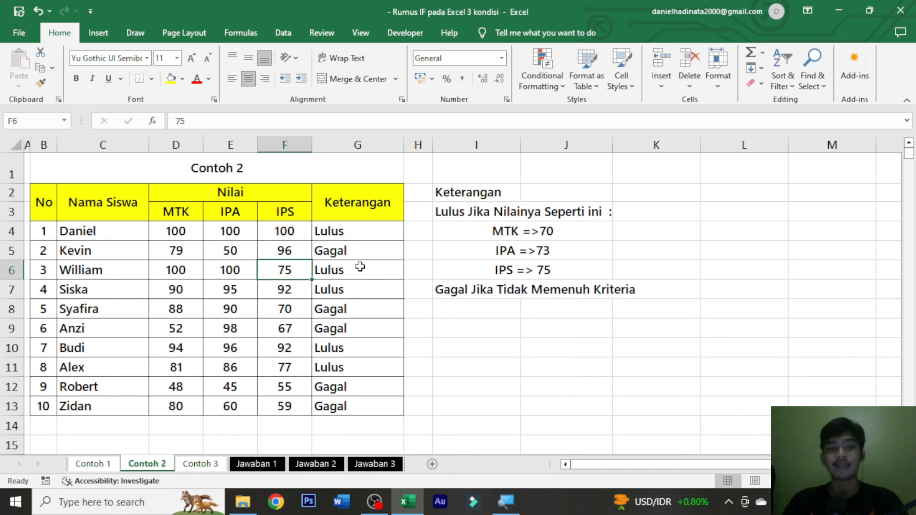
pyautogui.hotkey('ctrl', 'z')
pyautogui.click(361, 289)
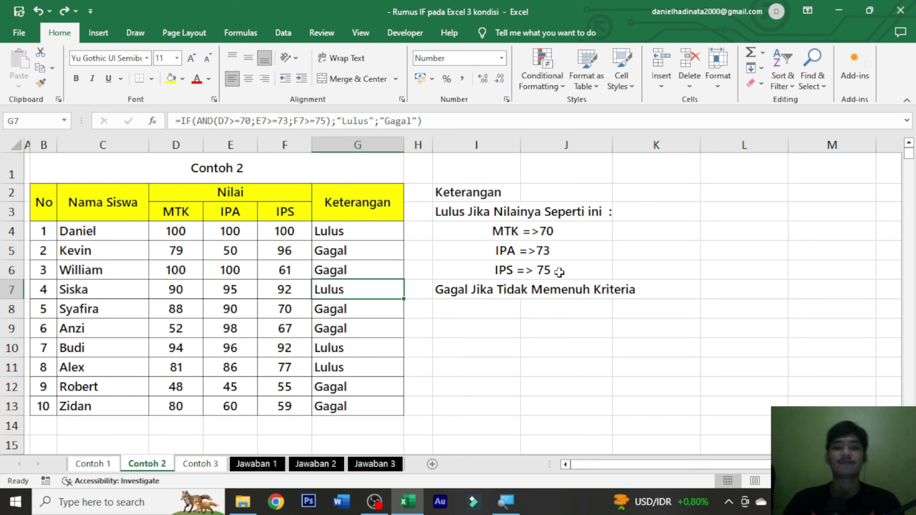
pyautogui.click(357, 232)
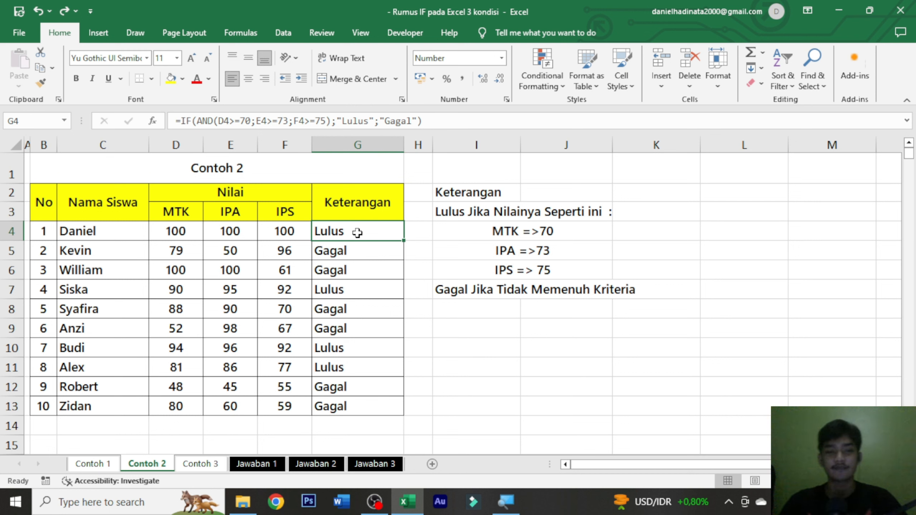
# Step: Open the Contoh 3 sheet and look over the applicants' Lulusan, Komputer, Kondisi and Keterangan columns
pyautogui.click(201, 464)
pyautogui.click(427, 222)
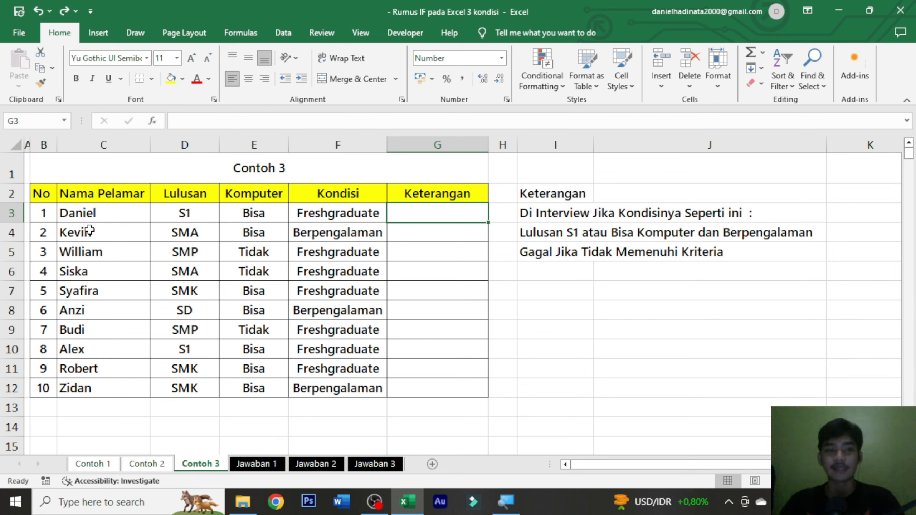
pyautogui.moveTo(72, 213); pyautogui.dragTo(96, 389)
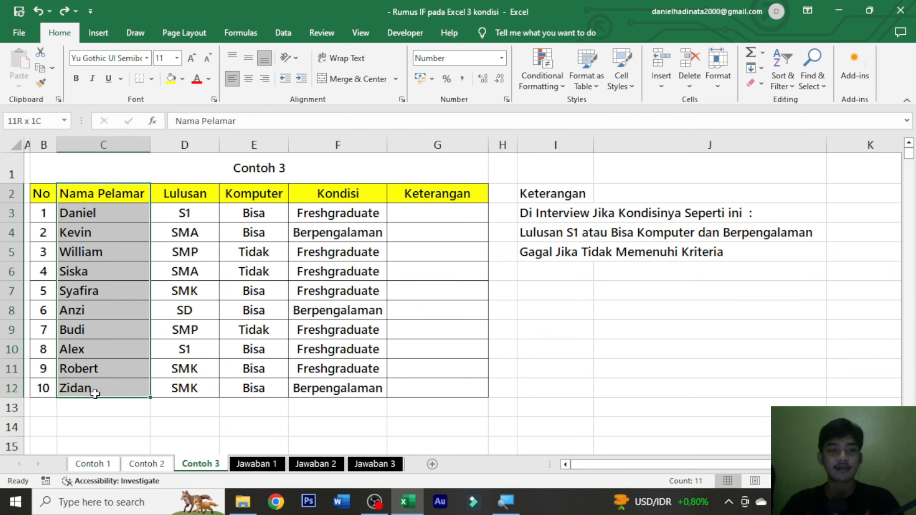
pyautogui.click(336, 252)
pyautogui.moveTo(178, 196); pyautogui.dragTo(188, 387)
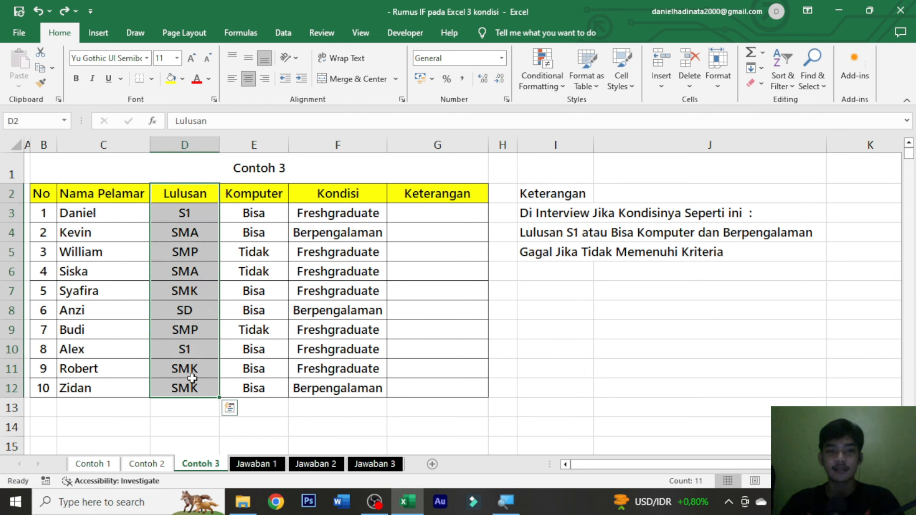
pyautogui.click(390, 266)
pyautogui.moveTo(272, 197); pyautogui.dragTo(254, 389)
pyautogui.click(397, 205)
pyautogui.click(347, 193)
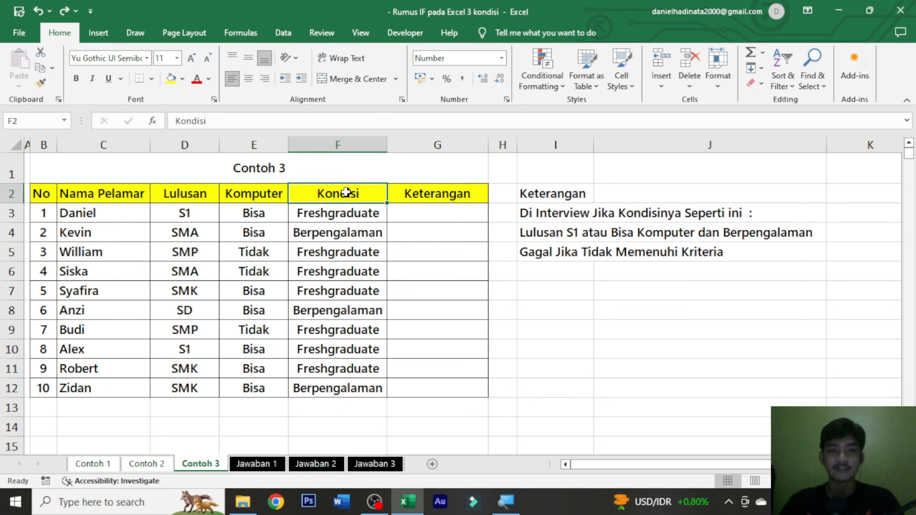
pyautogui.moveTo(346, 192); pyautogui.dragTo(338, 388)
pyautogui.click(452, 217)
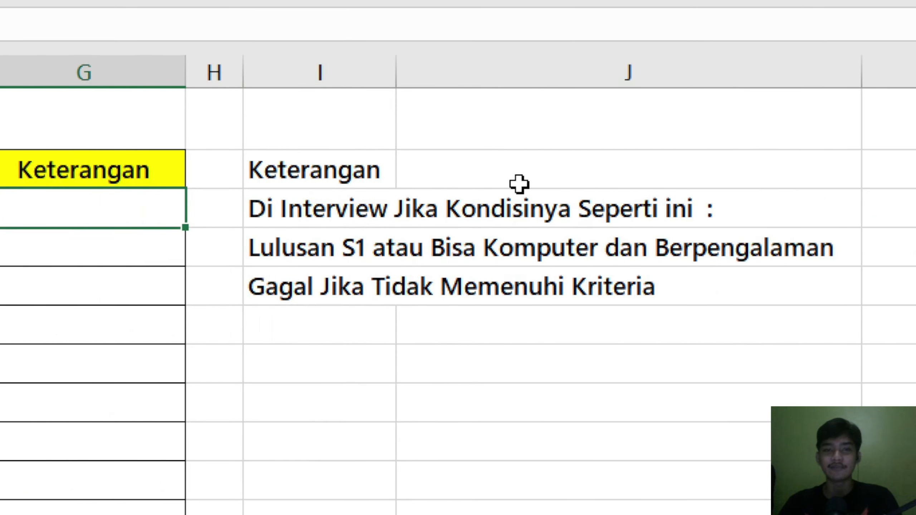
# Step: Examine the Di Interview conditions and the Gagal rule in the notes beside the applicant table
pyautogui.click(512, 206)
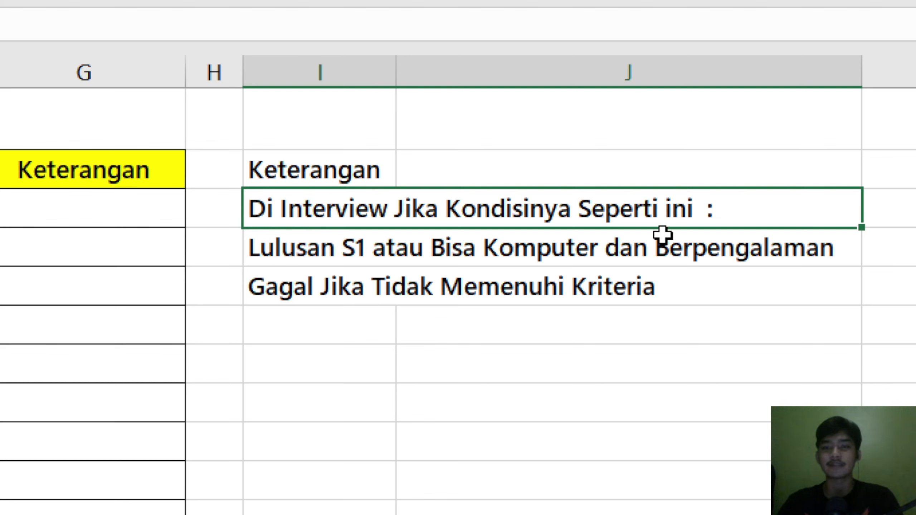
pyautogui.click(498, 272)
pyautogui.click(462, 246)
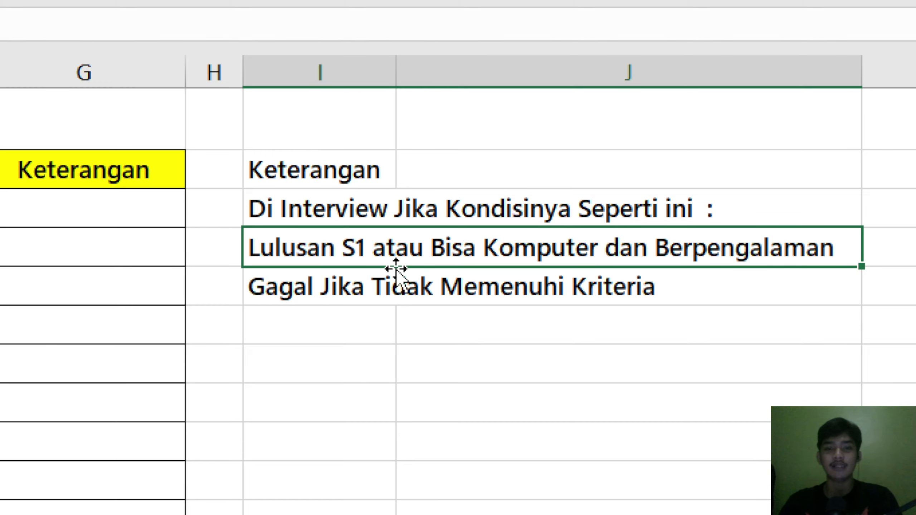
pyautogui.click(433, 287)
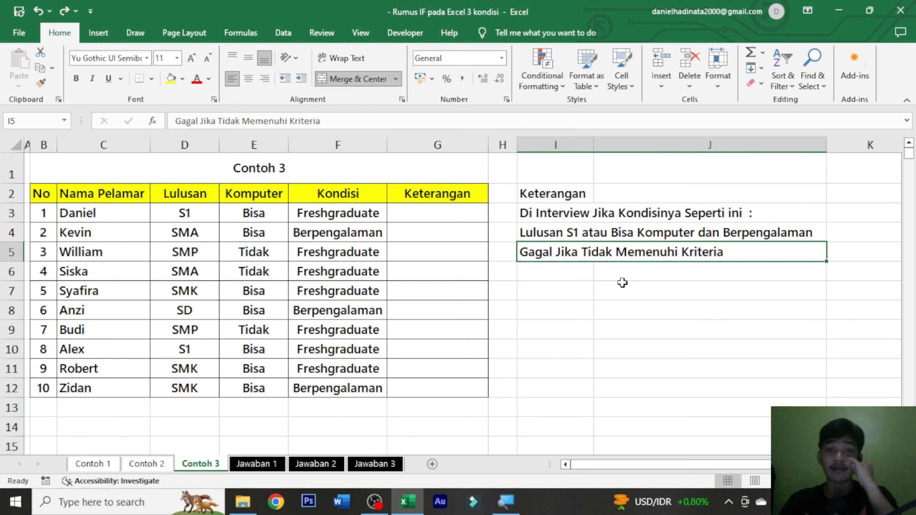
# Step: Begin an IF formula in G3 with a nested OR whose first condition is D3="S1"
pyautogui.click(466, 209)
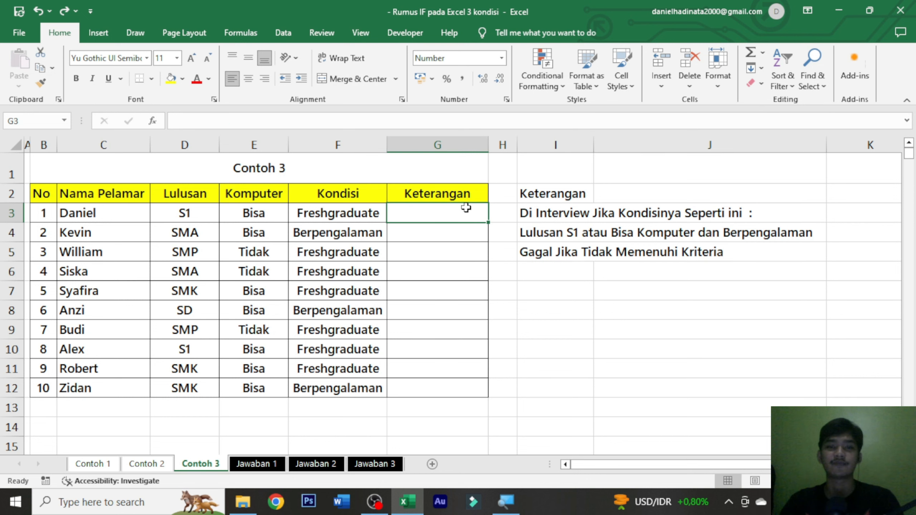
pyautogui.write('=if')
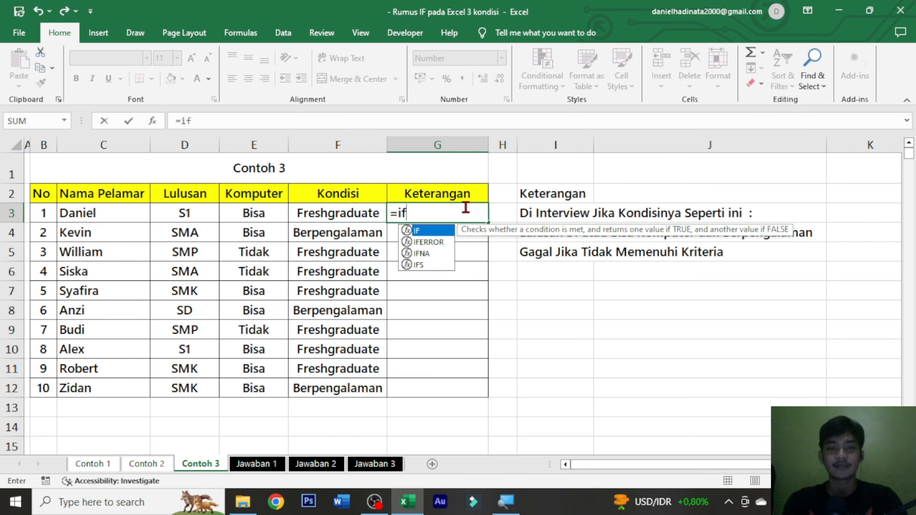
pyautogui.press('Tab')
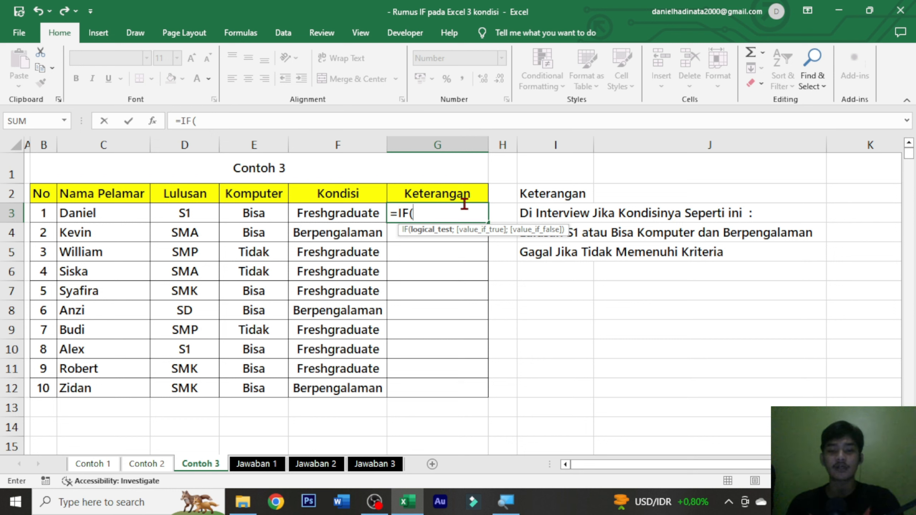
pyautogui.write('or')
pyautogui.press('Tab')
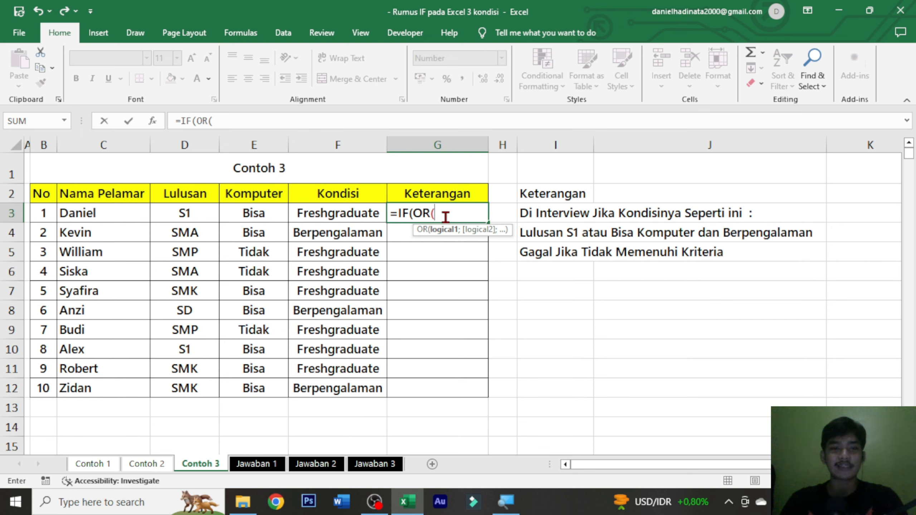
pyautogui.click(210, 213)
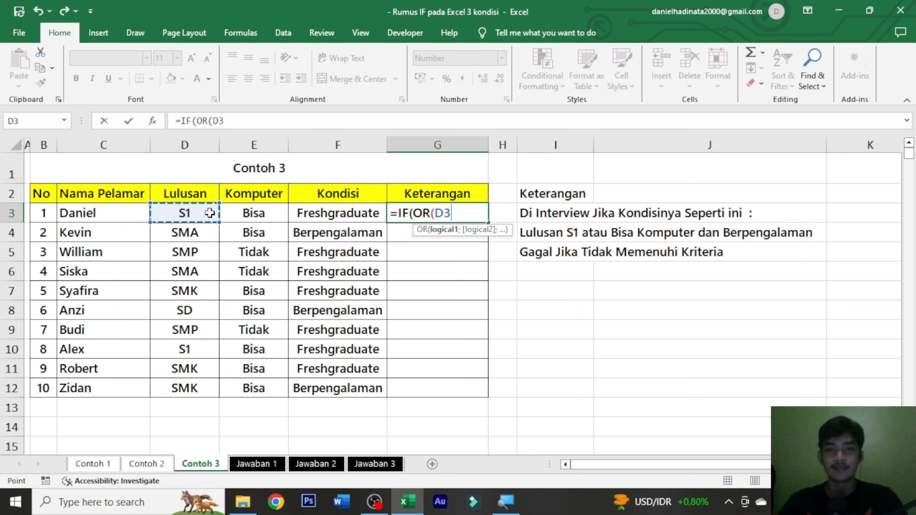
pyautogui.write('+')
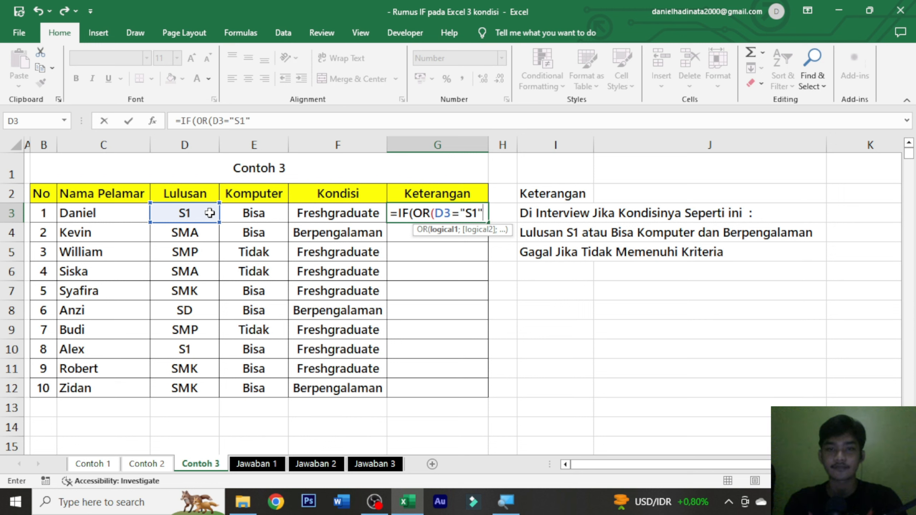
pyautogui.write('"S1";')
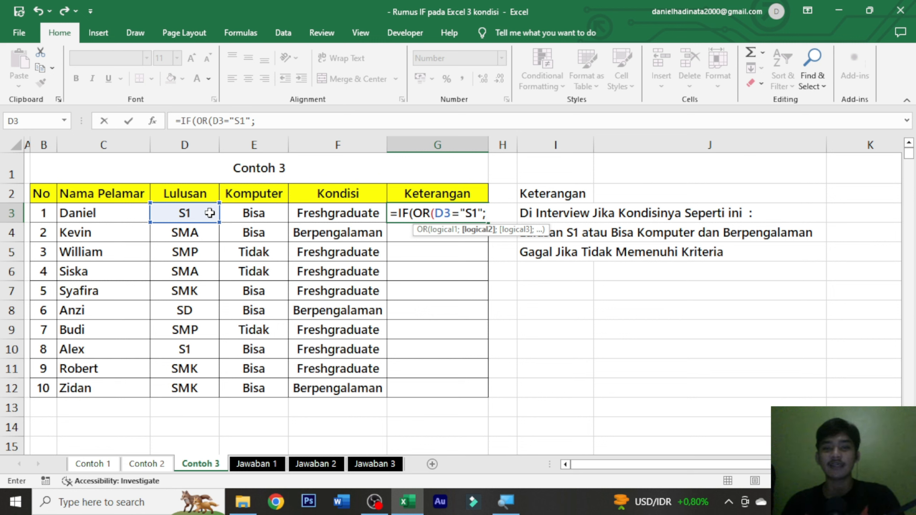
pyautogui.write('AND(')
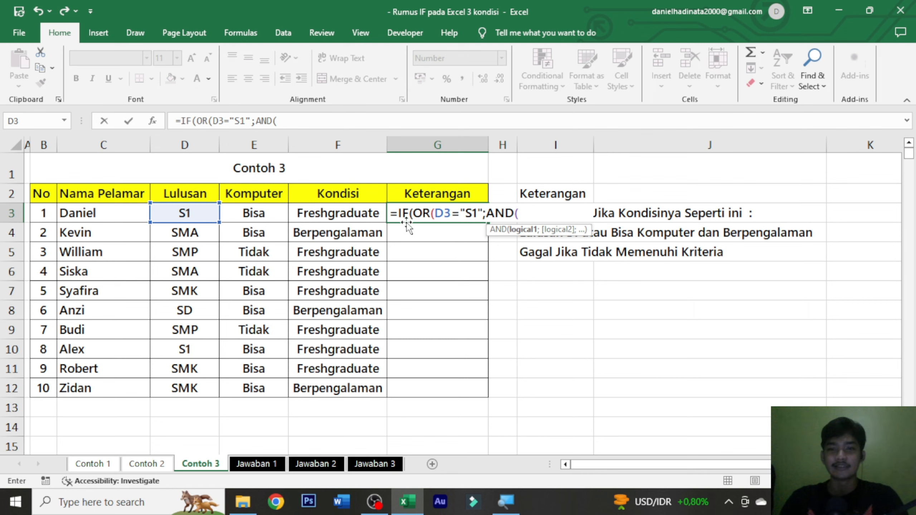
# Step: Add a nested AND to the OR in the G3 formula, with E3="Bisa" as its first condition
pyautogui.click(265, 215)
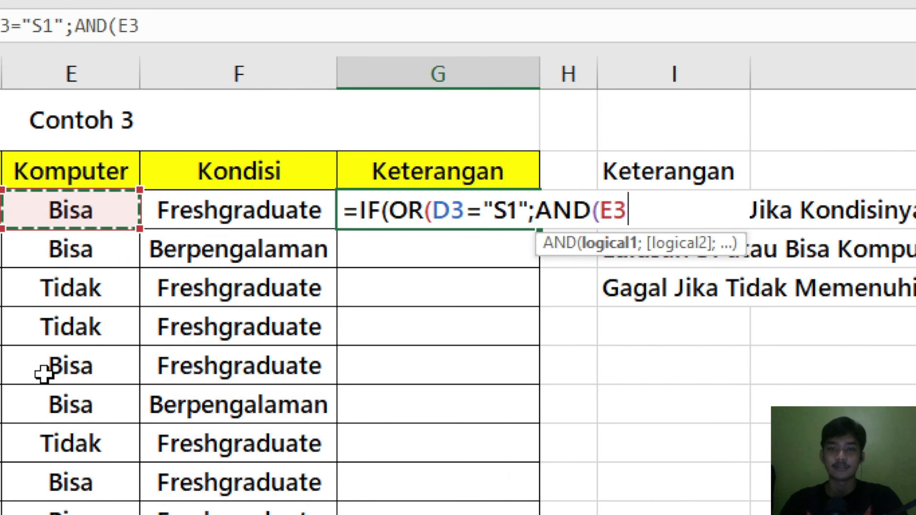
pyautogui.write('="Bisa"')
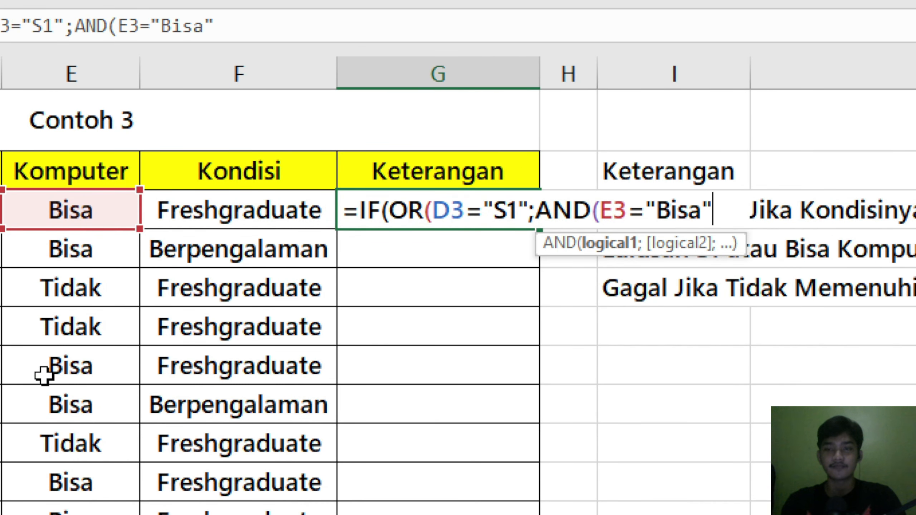
pyautogui.write(';')
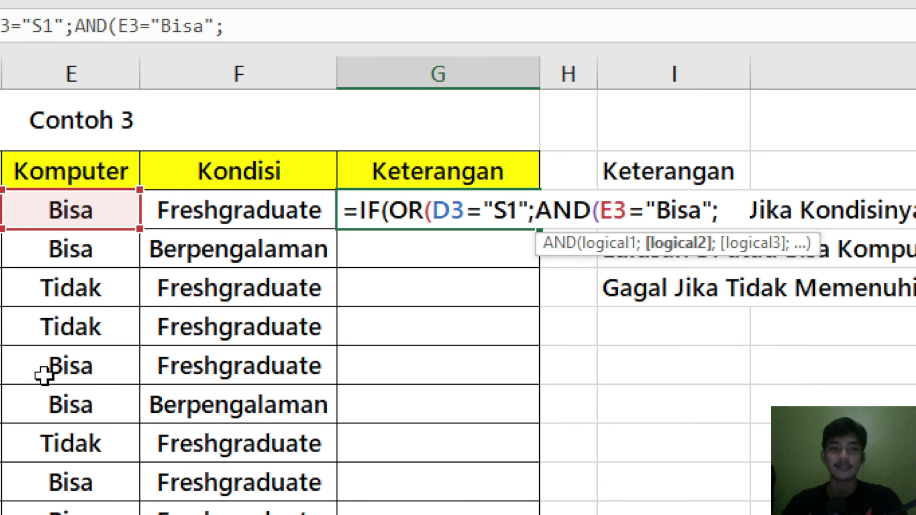
# Step: Add F3="Berpengalaman" as the second AND condition in G3 and close both the AND and OR functions
pyautogui.click(193, 217)
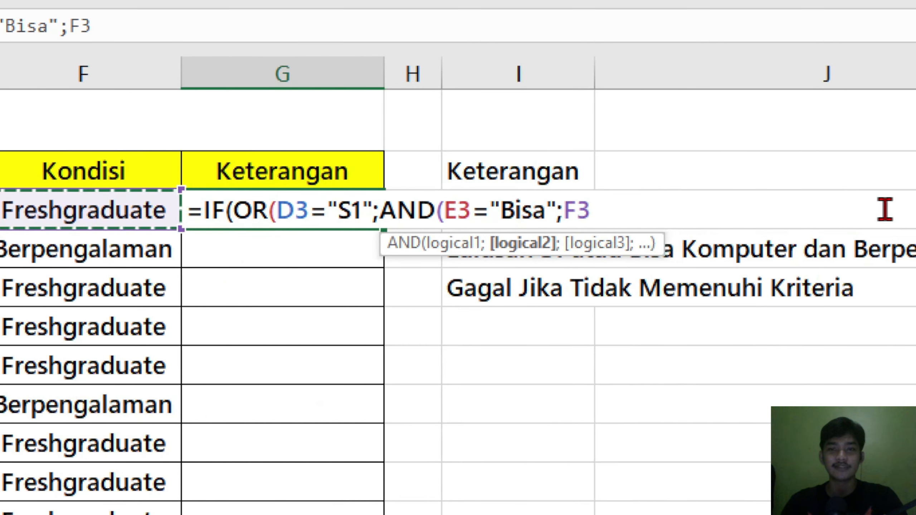
pyautogui.write('="')
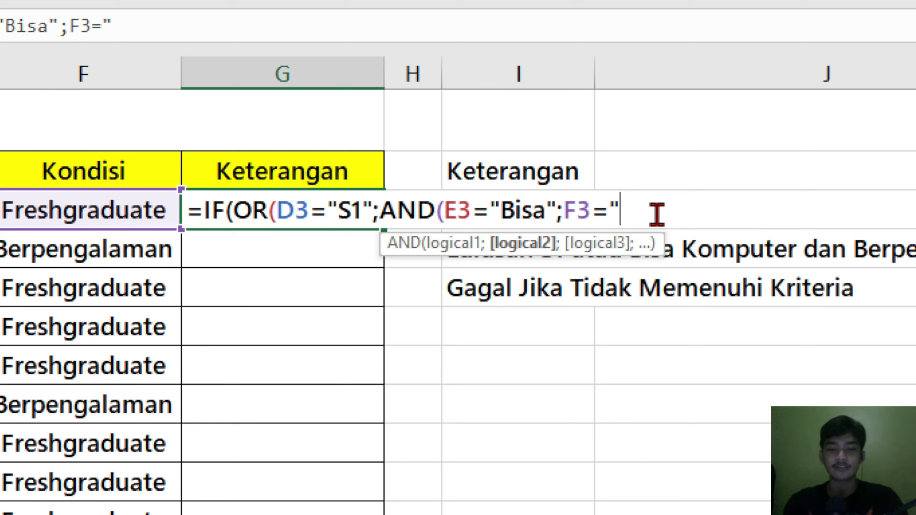
pyautogui.write('Be')
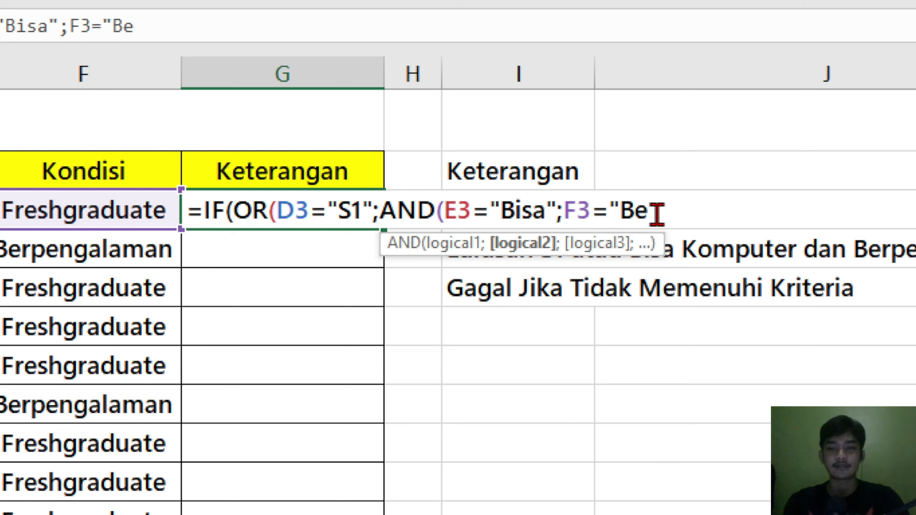
pyautogui.write('rpengalama')
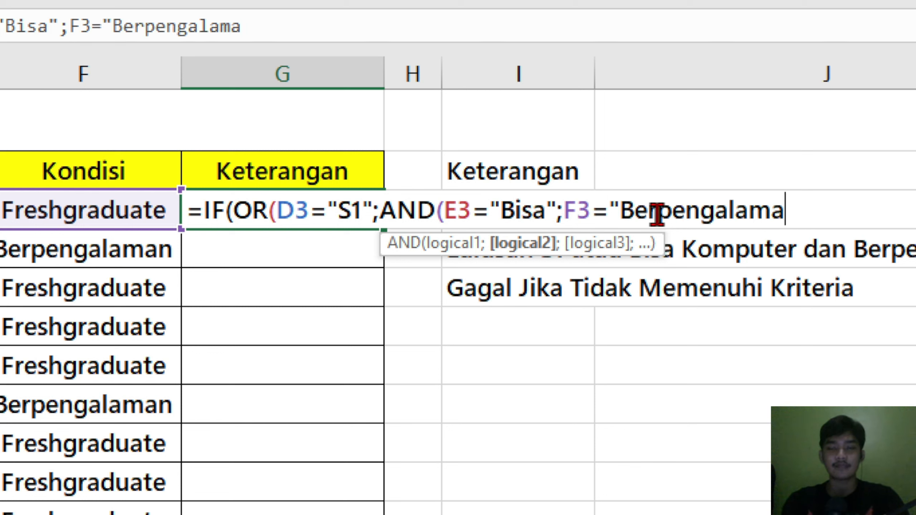
pyautogui.write('n")')
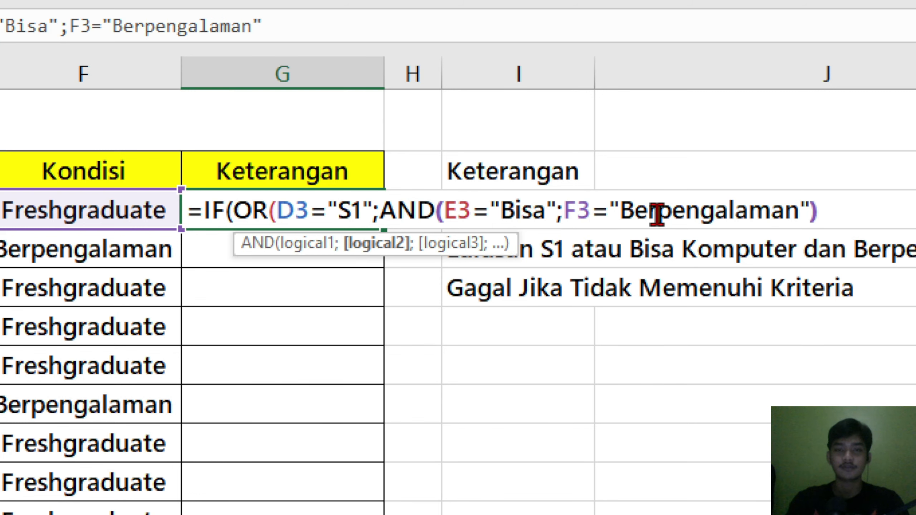
pyautogui.write(')')
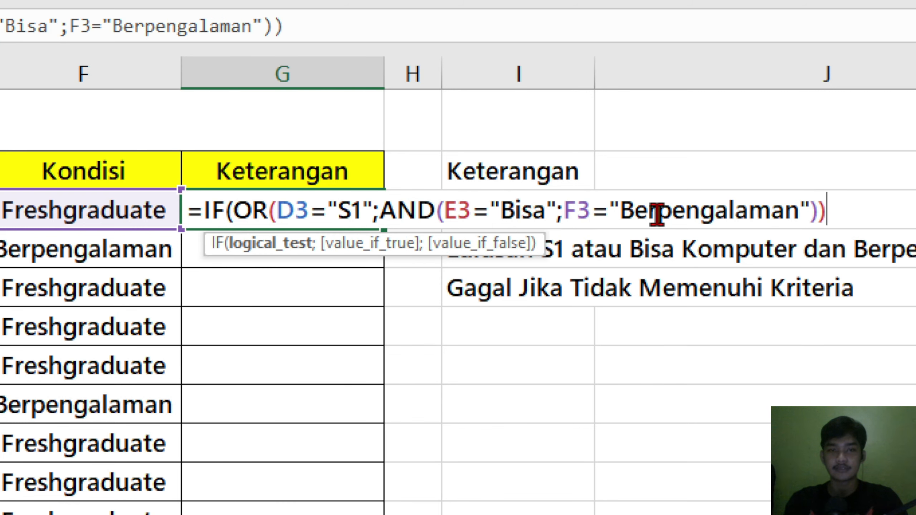
pyautogui.write(';')
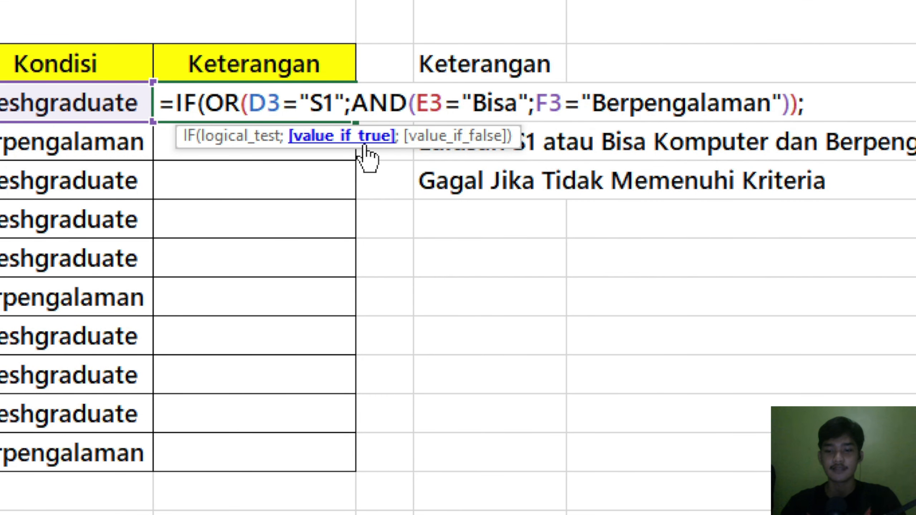
pyautogui.write('"Di Intervier')
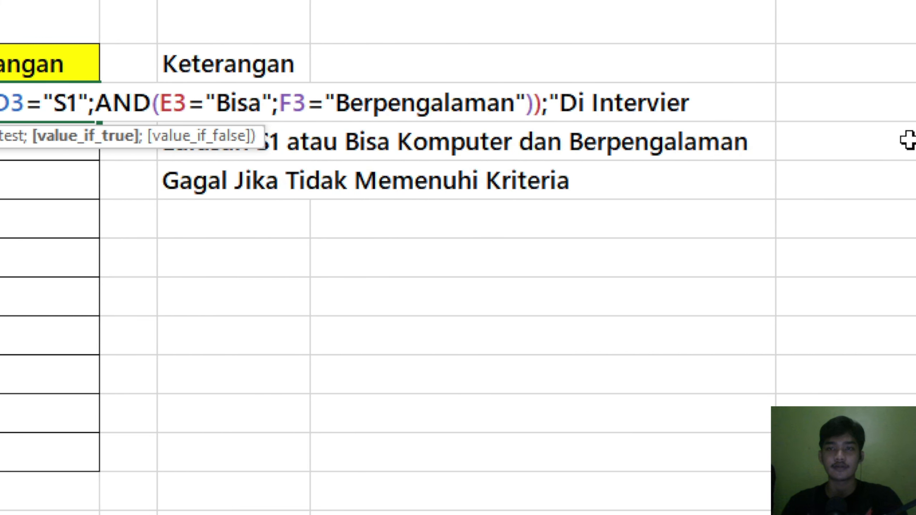
# Step: Enter "Di Interview" as the value if true in the G3 formula
pyautogui.press('Left')
pyautogui.press('Delete')
pyautogui.write('w";')
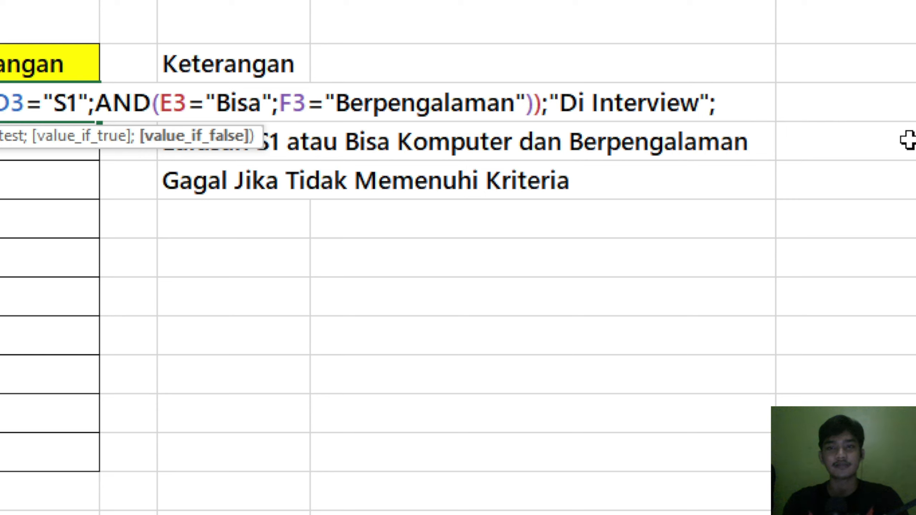
pyautogui.write('"Gafa')
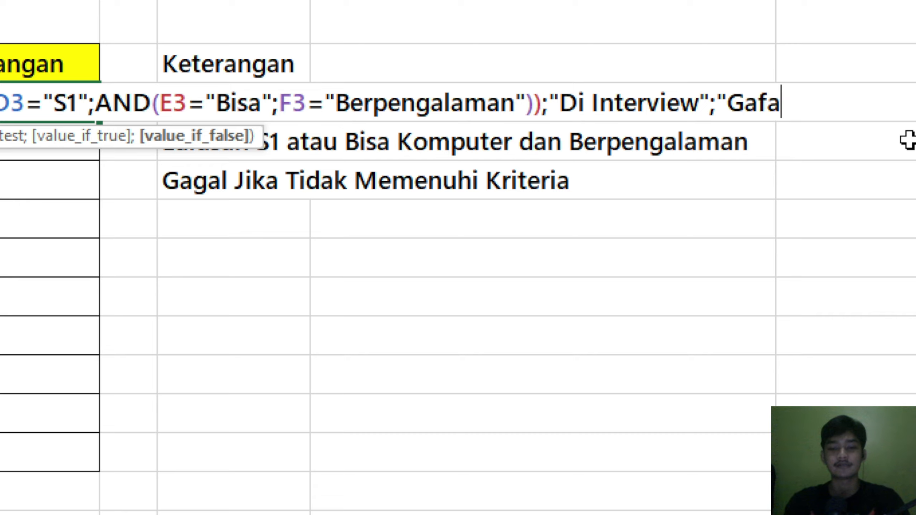
# Step: Complete the G3 formula with "Gagal" as the value if false and fill it down the Keterangan column to G12
pyautogui.press('BackSpace')
pyautogui.press('BackSpace')
pyautogui.write('gal")')
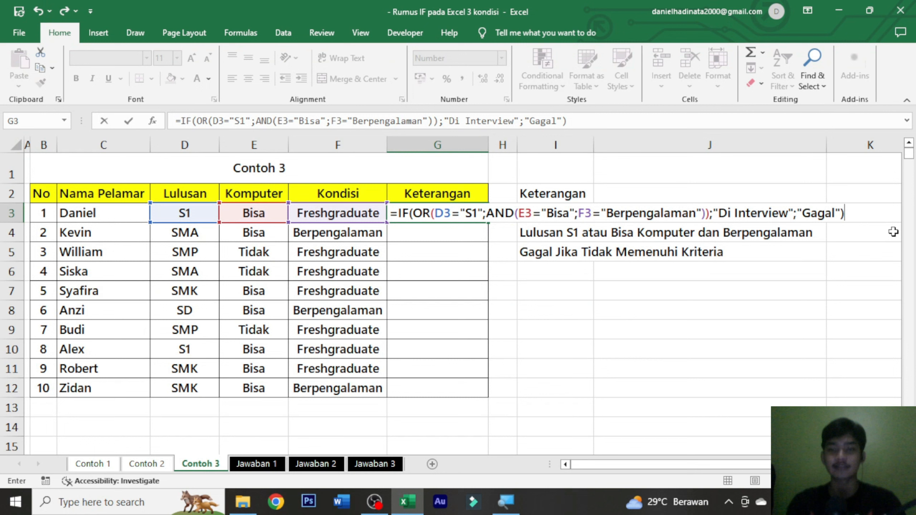
pyautogui.hotkey('ctrl', 'Return')
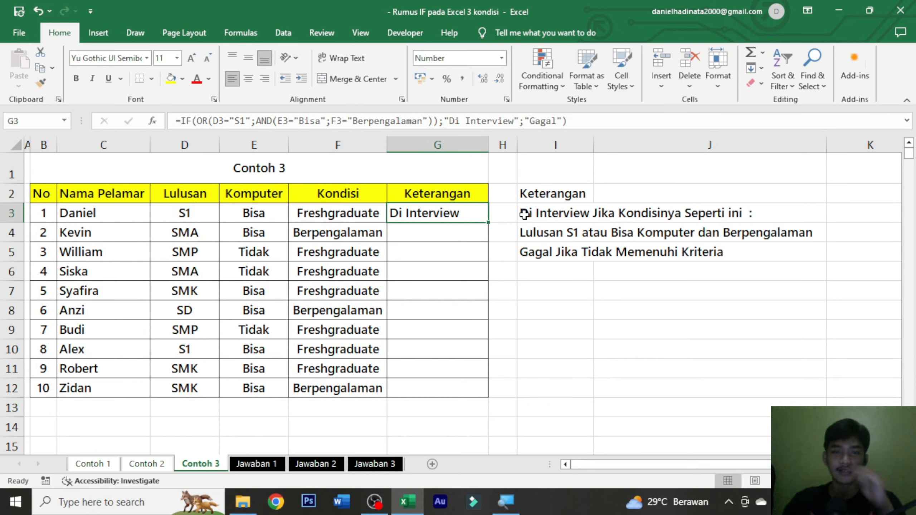
pyautogui.moveTo(489, 222); pyautogui.dragTo(447, 390)
pyautogui.click(544, 368)
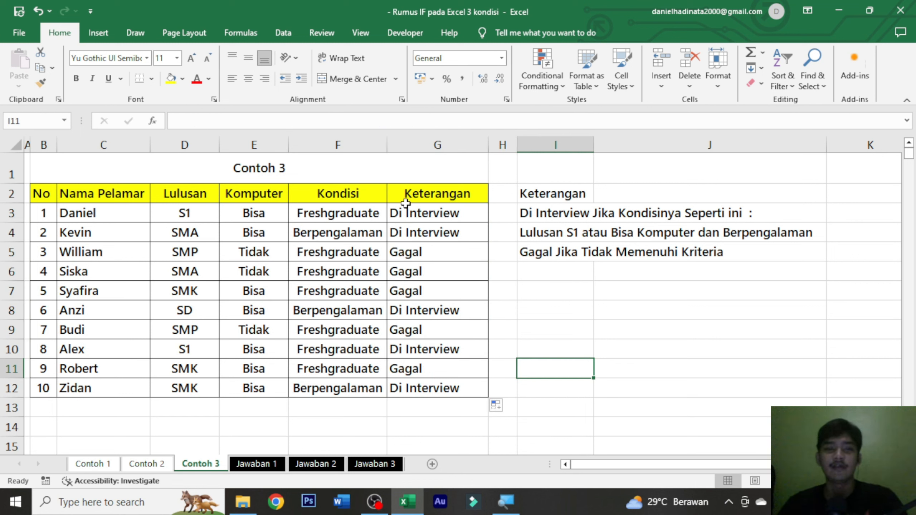
# Step: Check the Keterangan results in rows 3 and 4 against the Lulusan, Komputer and Kondisi values and the Di Interview conditions
pyautogui.click(448, 210)
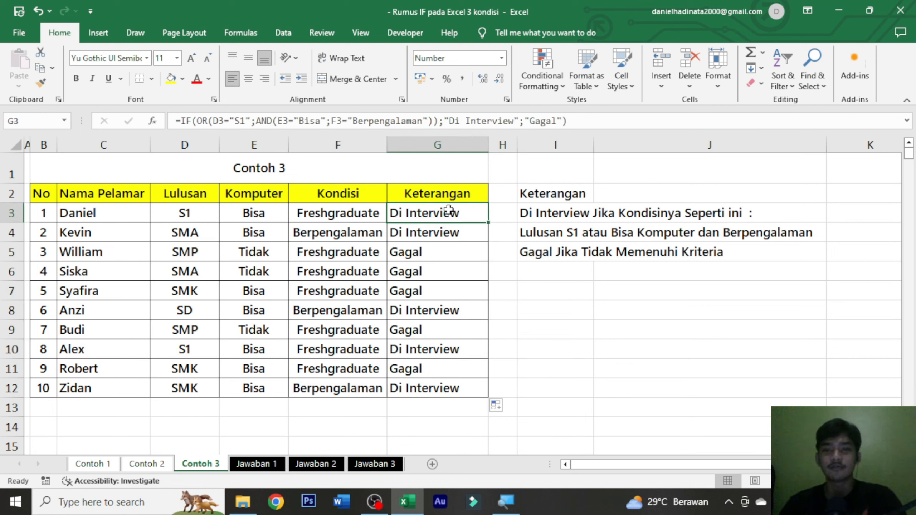
pyautogui.click(207, 215)
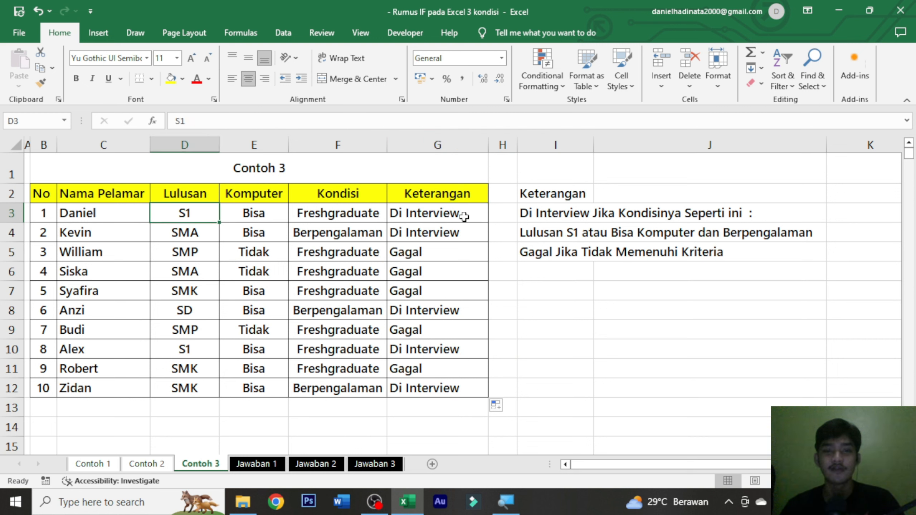
pyautogui.click(457, 234)
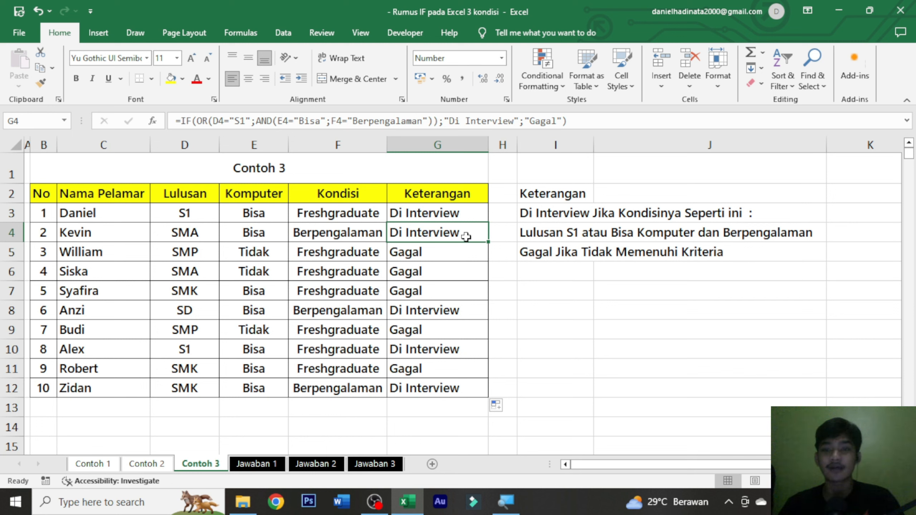
pyautogui.doubleClick(637, 233)
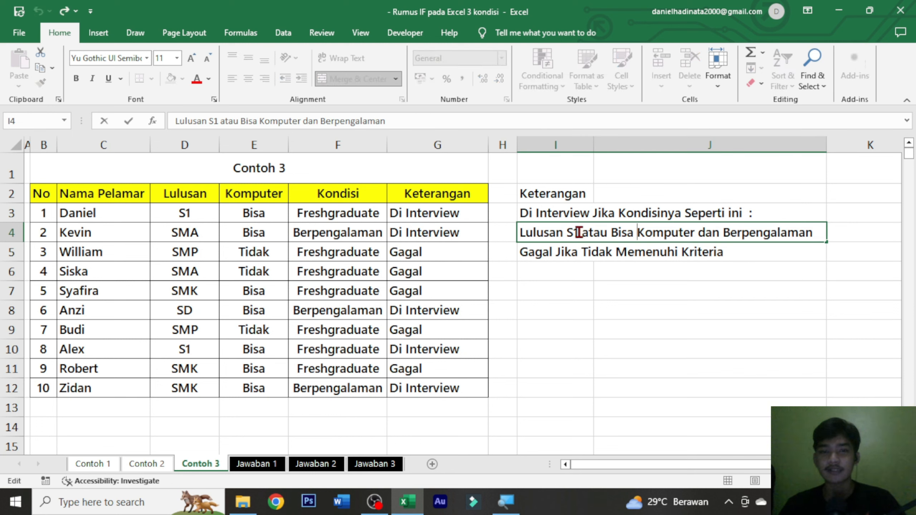
pyautogui.press('Escape')
pyautogui.click(273, 234)
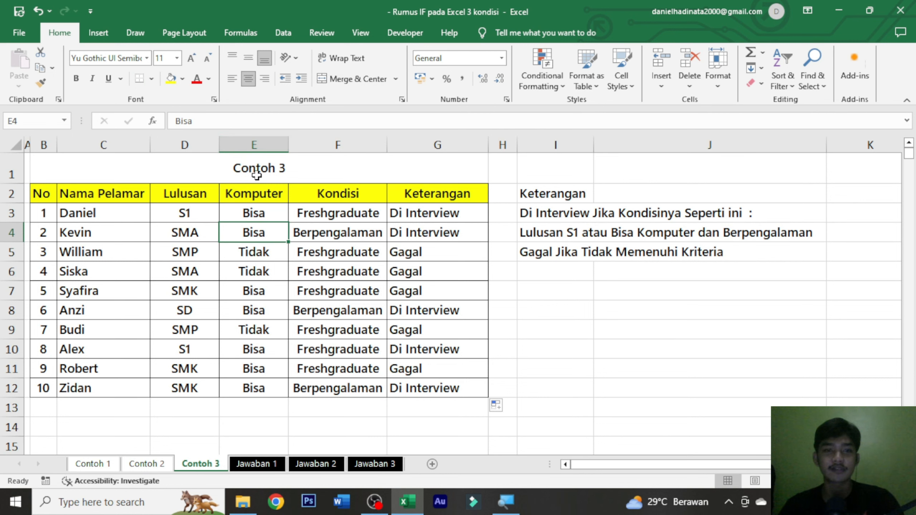
pyautogui.click(332, 227)
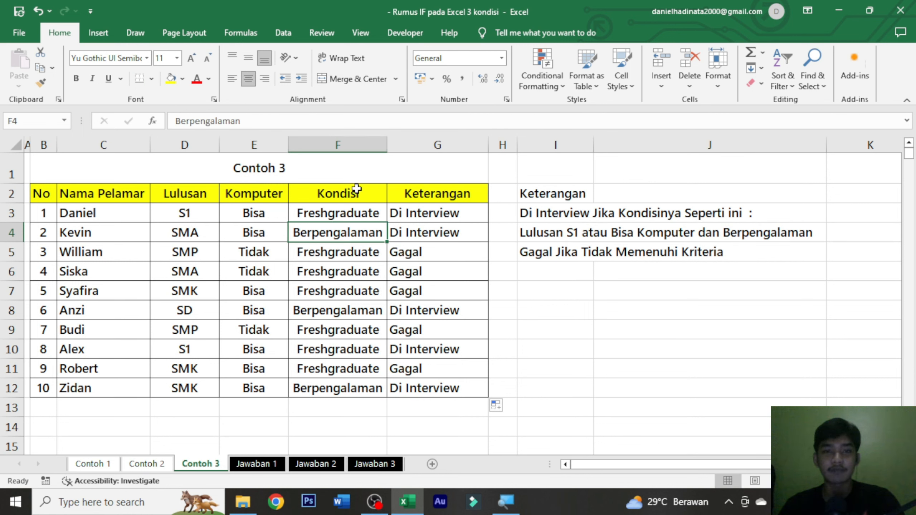
pyautogui.click(470, 238)
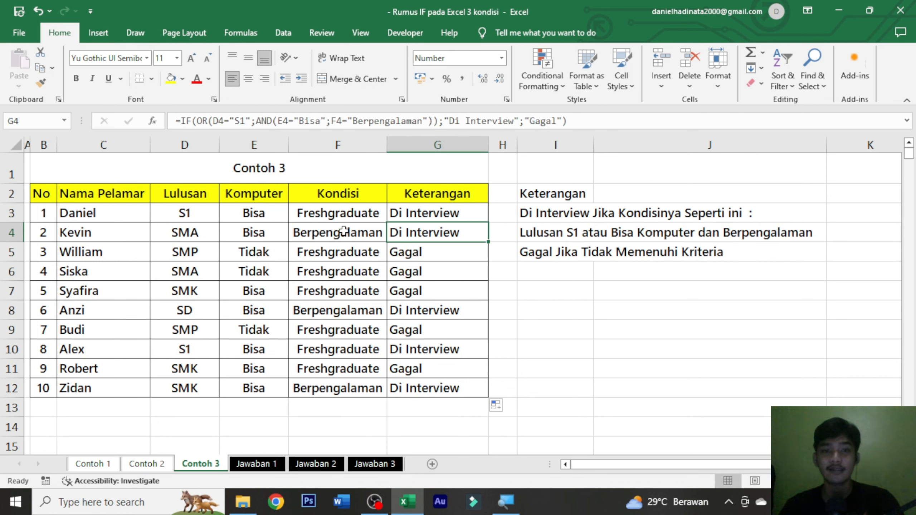
# Step: Check the Keterangan results in rows 5 and 6 against each applicant's Lulusan, Komputer and Kondisi values
pyautogui.click(442, 268)
pyautogui.click(432, 255)
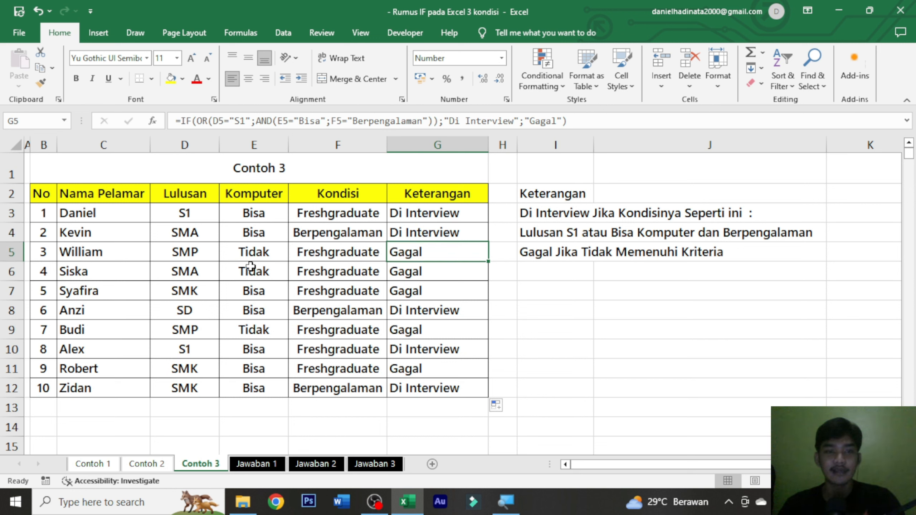
pyautogui.click(199, 257)
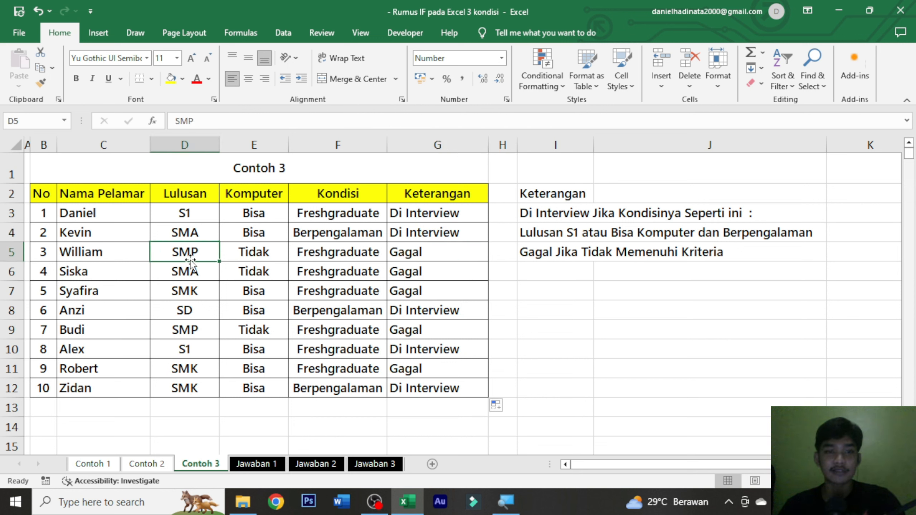
pyautogui.click(281, 253)
pyautogui.click(303, 252)
pyautogui.click(485, 265)
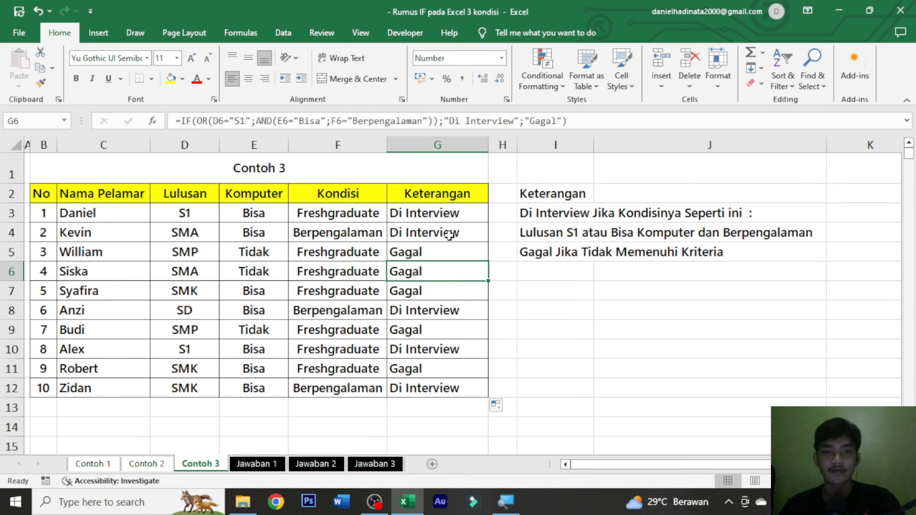
pyautogui.click(415, 248)
pyautogui.click(207, 271)
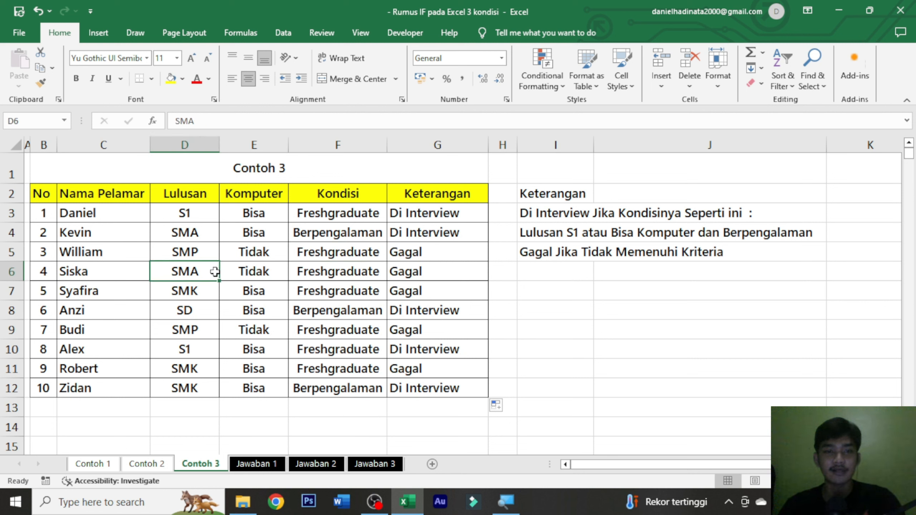
pyautogui.click(260, 271)
pyautogui.click(347, 272)
pyautogui.click(428, 267)
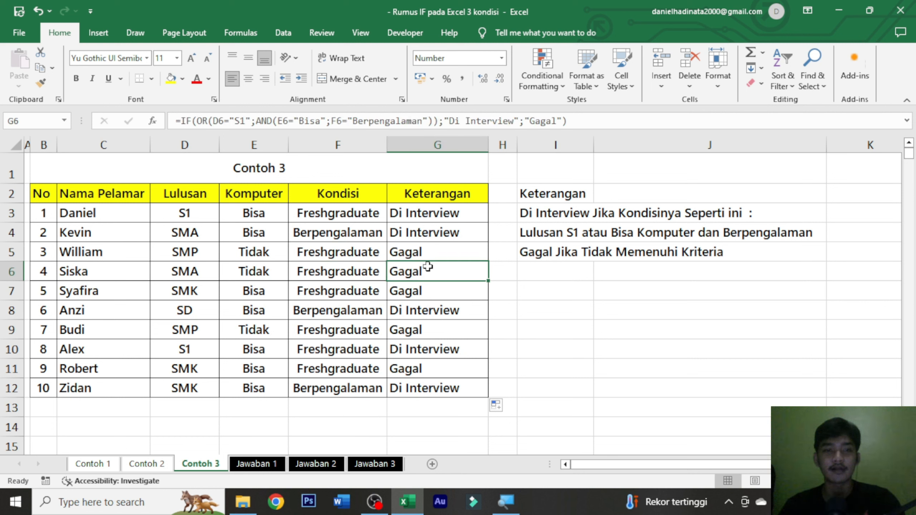
# Step: Check the Keterangan results in rows 7 and 8 against the applicants' values, and review the formula in G3
pyautogui.click(426, 291)
pyautogui.click(426, 314)
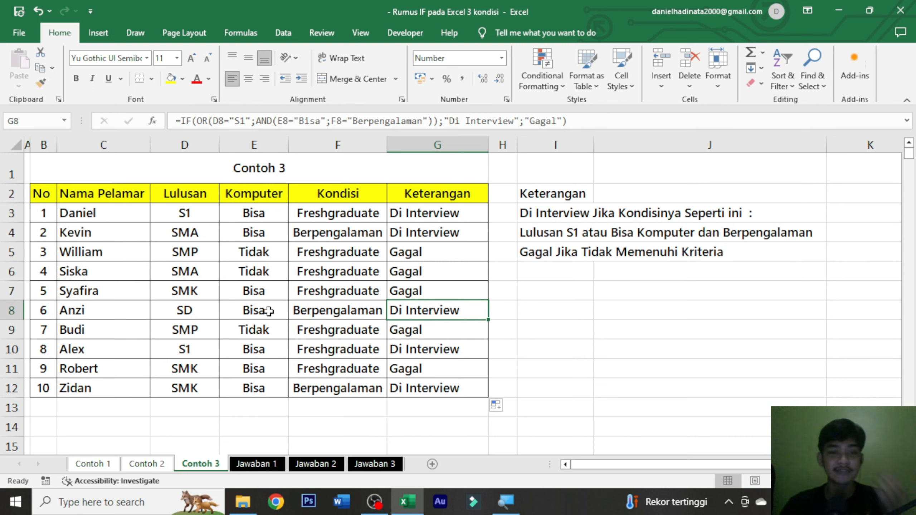
pyautogui.click(310, 311)
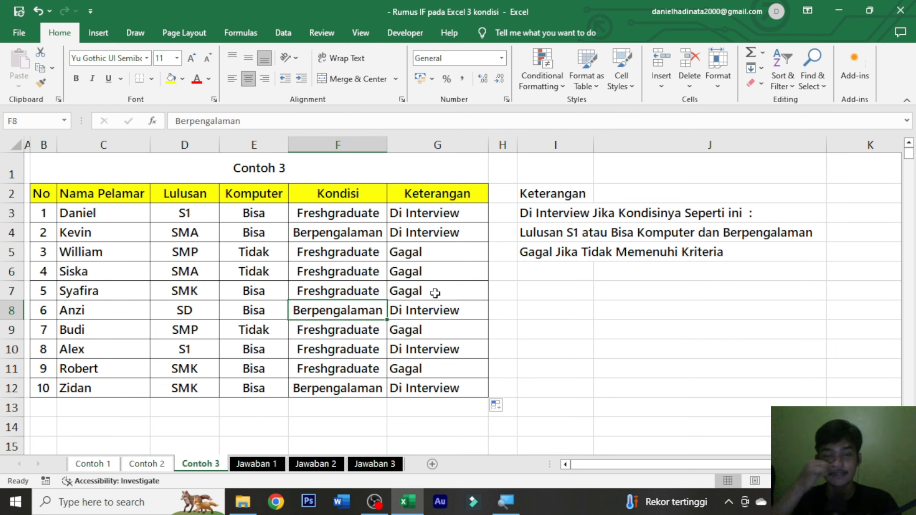
pyautogui.click(452, 311)
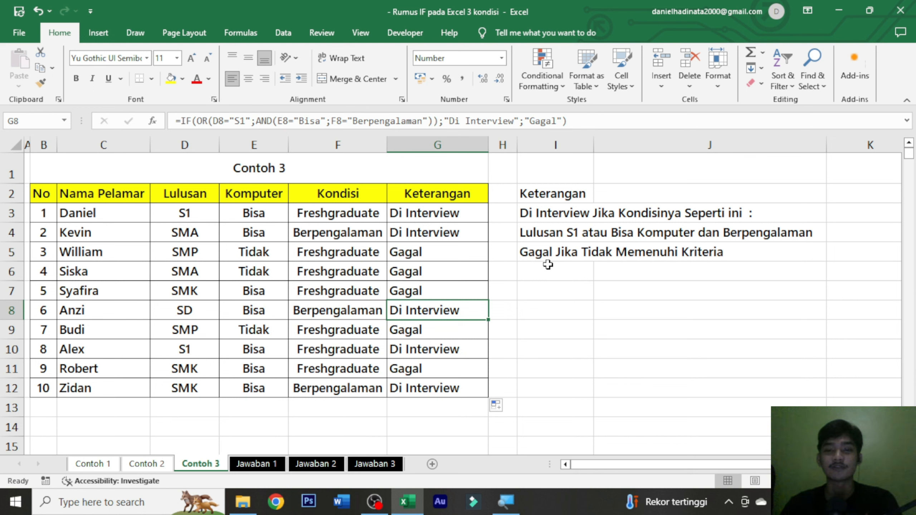
pyautogui.click(467, 219)
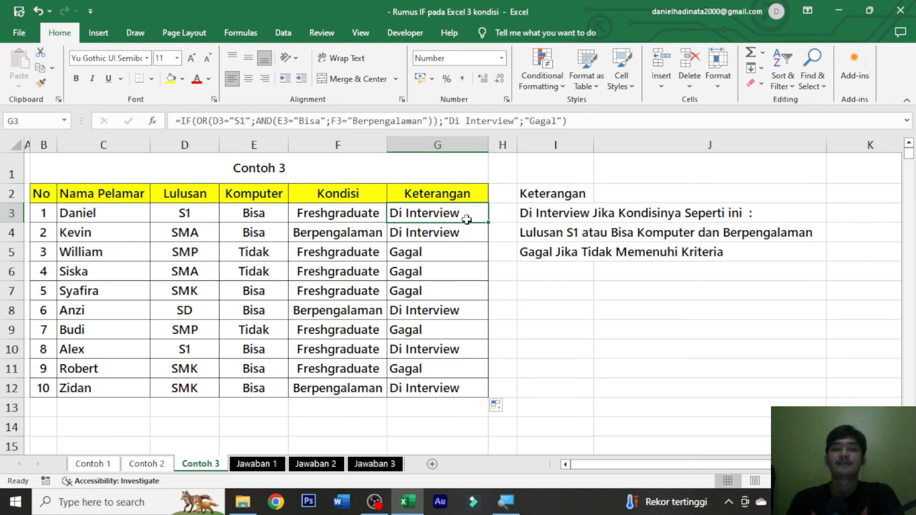